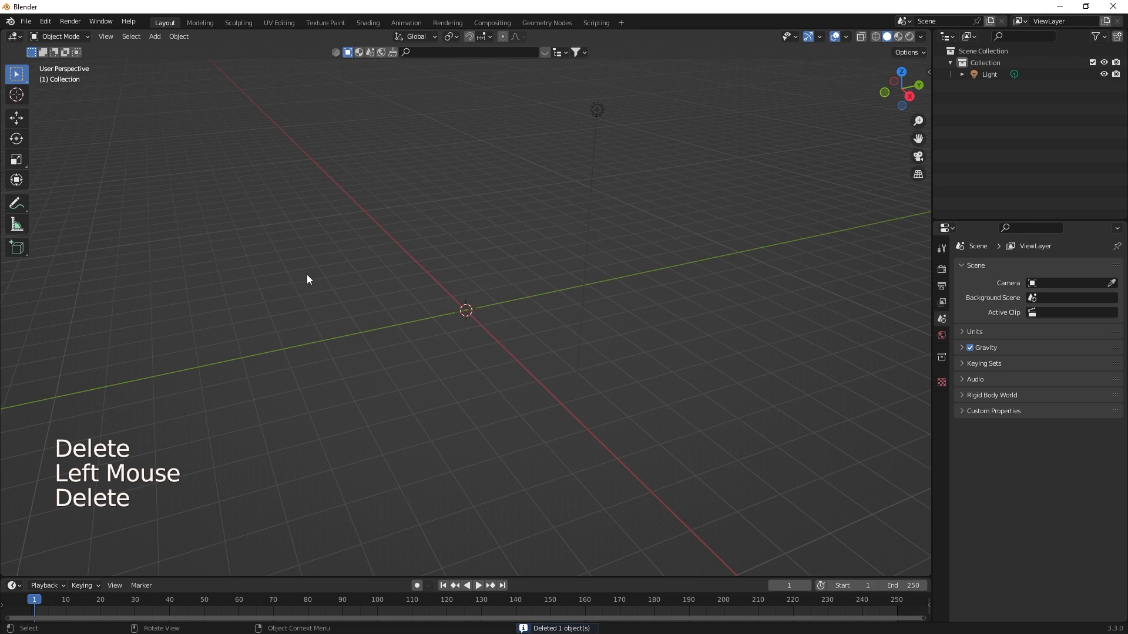
- Add an ico sphere mesh at the origin with its subdivisions set to 1
{"action": "key", "text": "shift+a"}
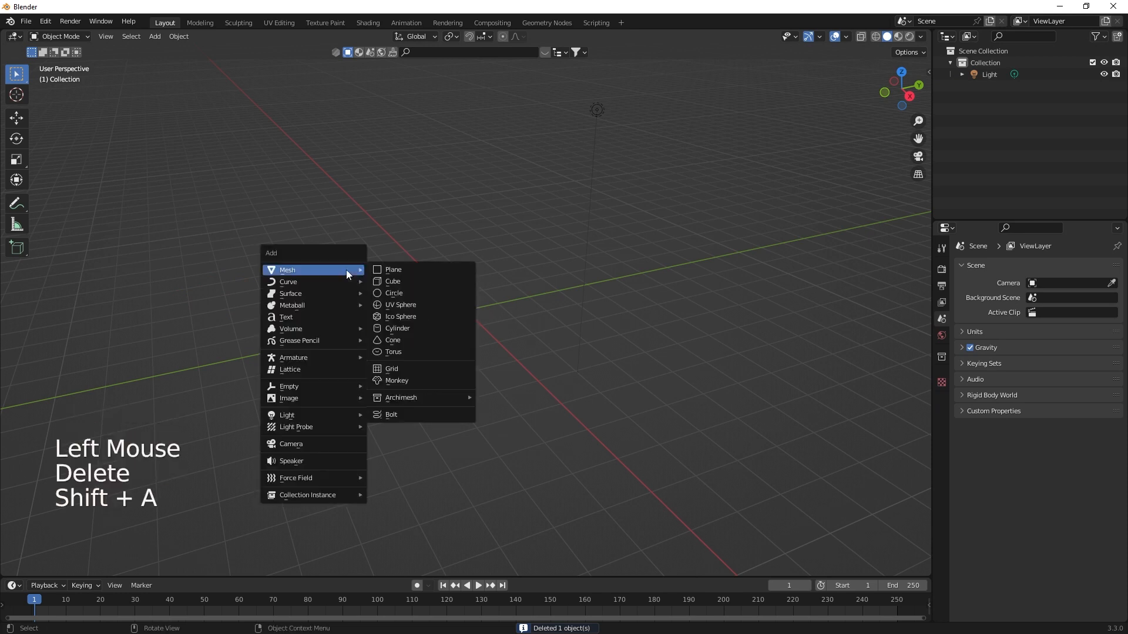
{"action": "left_click", "coordinate": [409, 320]}
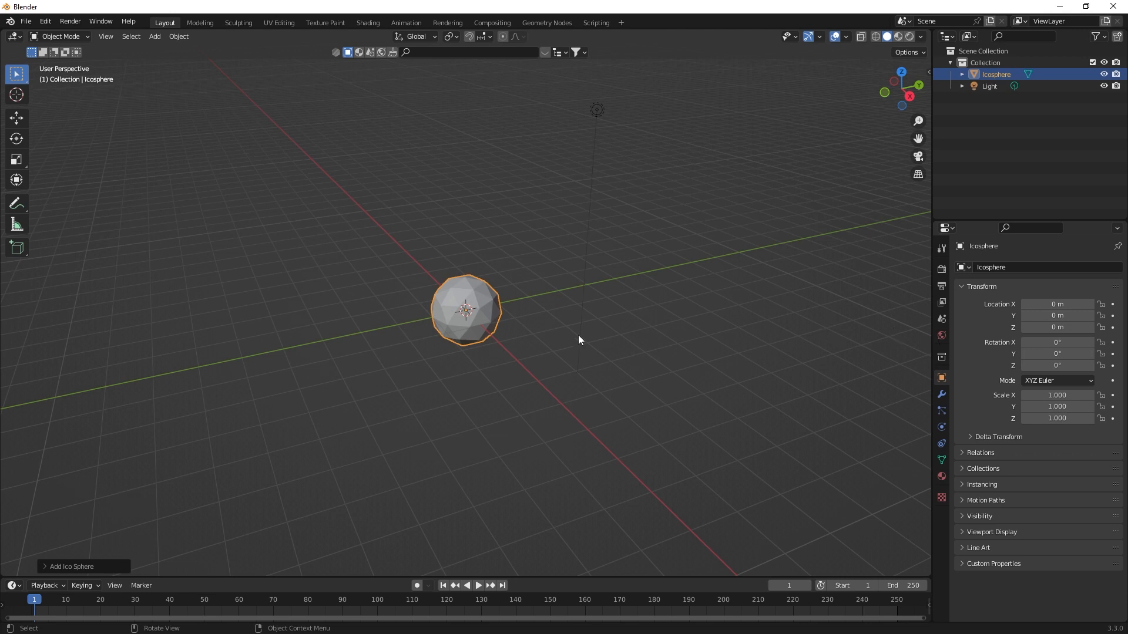
{"action": "scroll", "coordinate": [517, 305], "scroll_direction": "up", "scroll_amount": 2}
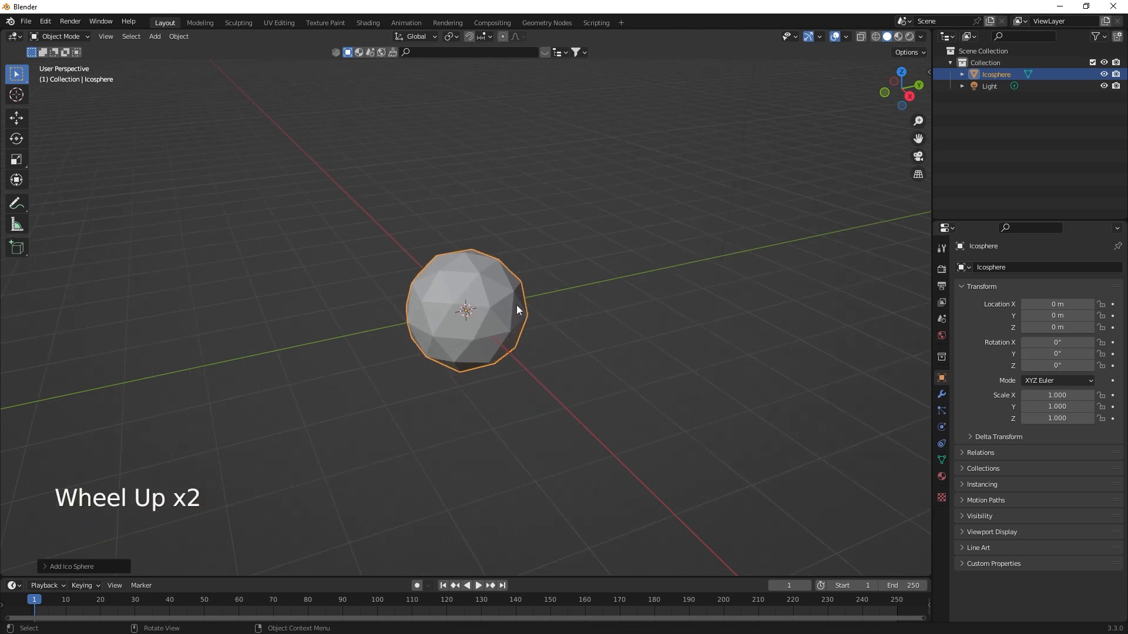
{"action": "left_click", "coordinate": [48, 566]}
{"action": "left_click", "coordinate": [159, 453]}
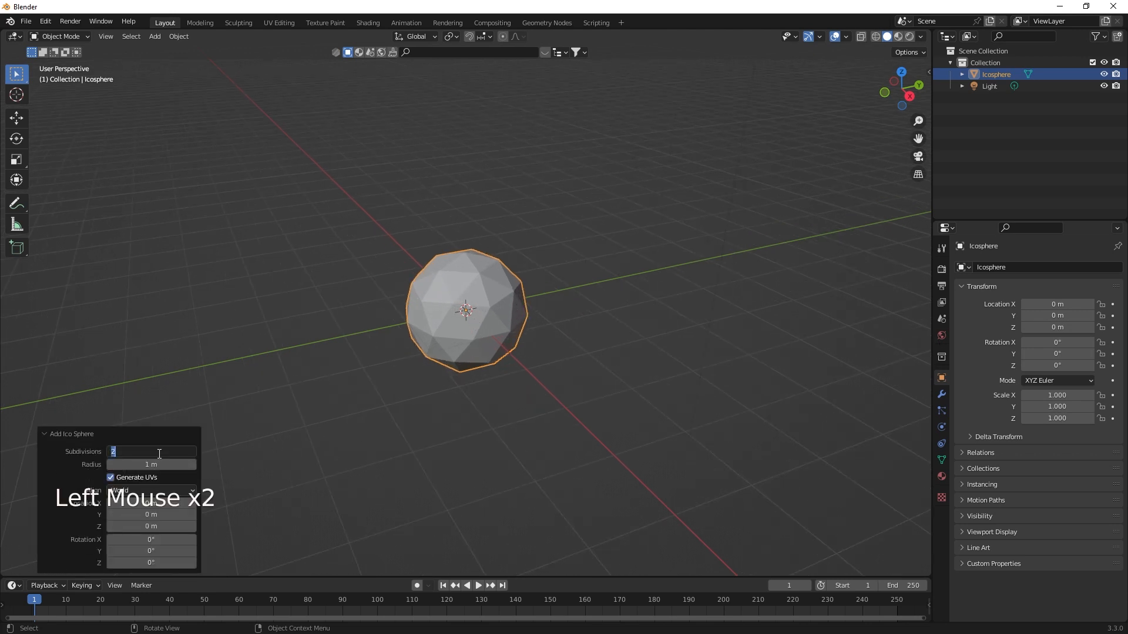
{"action": "type", "text": "1"}
{"action": "key", "text": "Tab"}
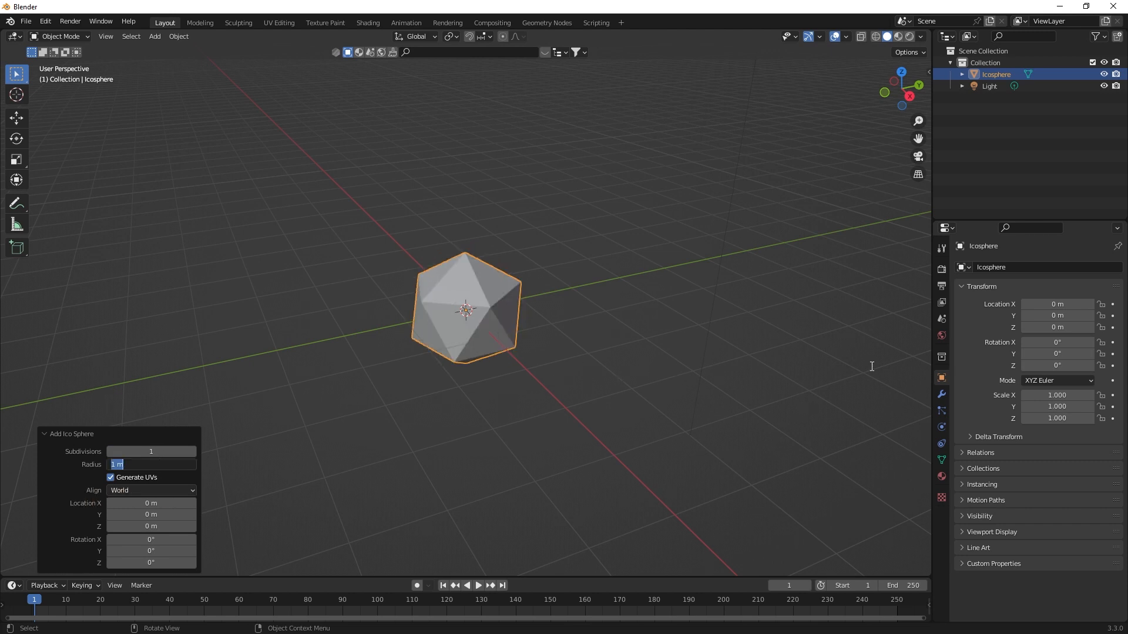
- Add a Bevel modifier to the icosphere and set it to bevel vertices
{"action": "left_click", "coordinate": [940, 395]}
{"action": "left_click", "coordinate": [941, 393]}
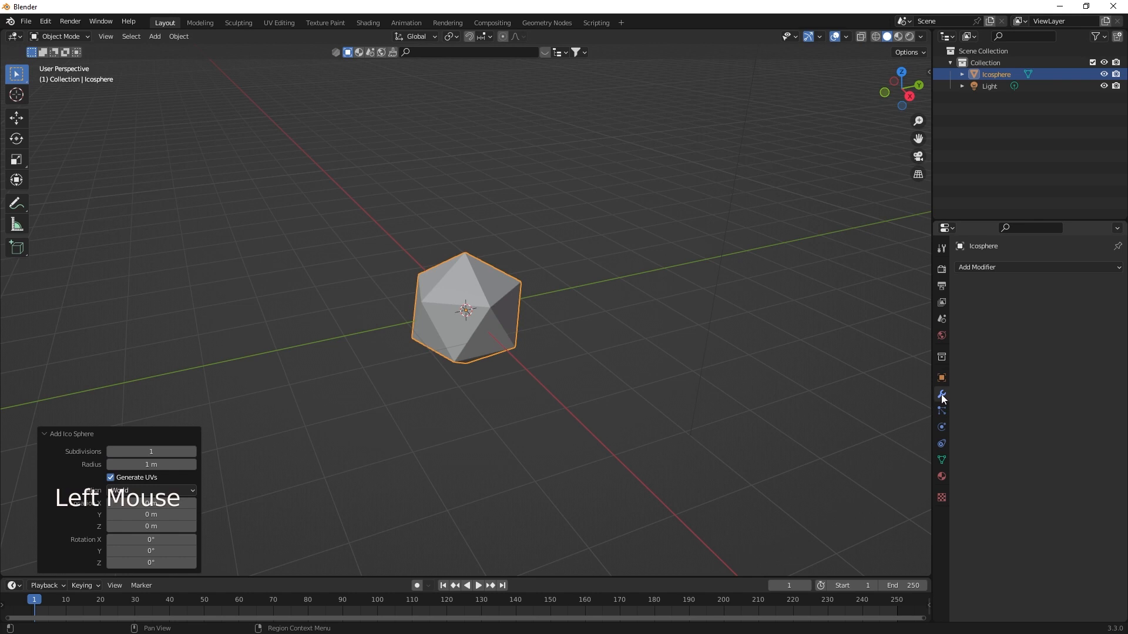
{"action": "left_click", "coordinate": [981, 268]}
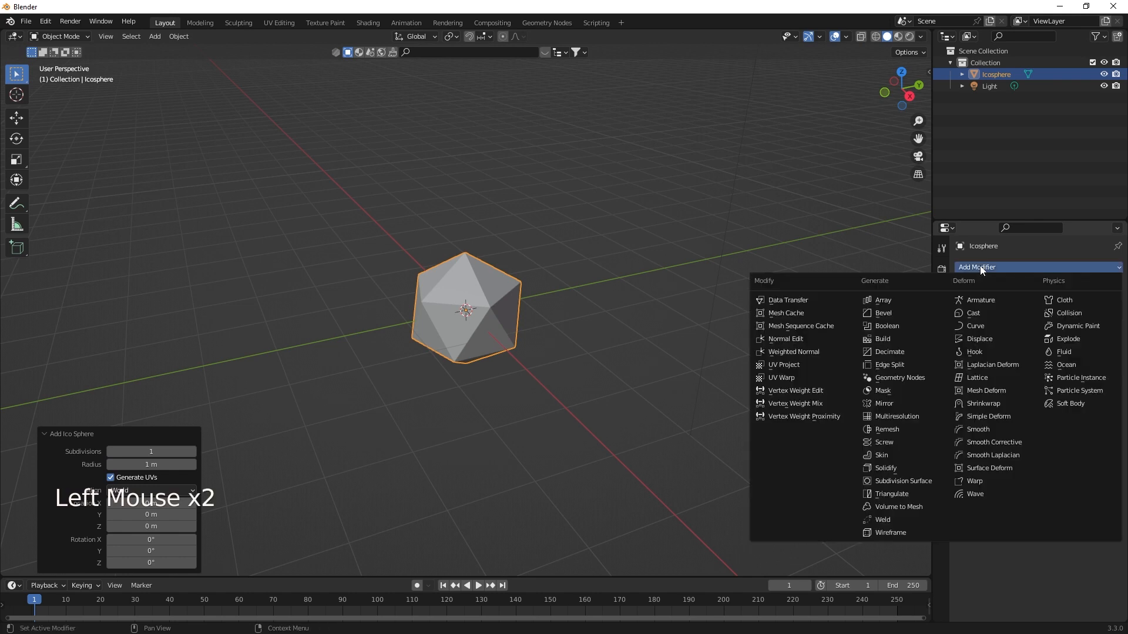
{"action": "left_click", "coordinate": [883, 313]}
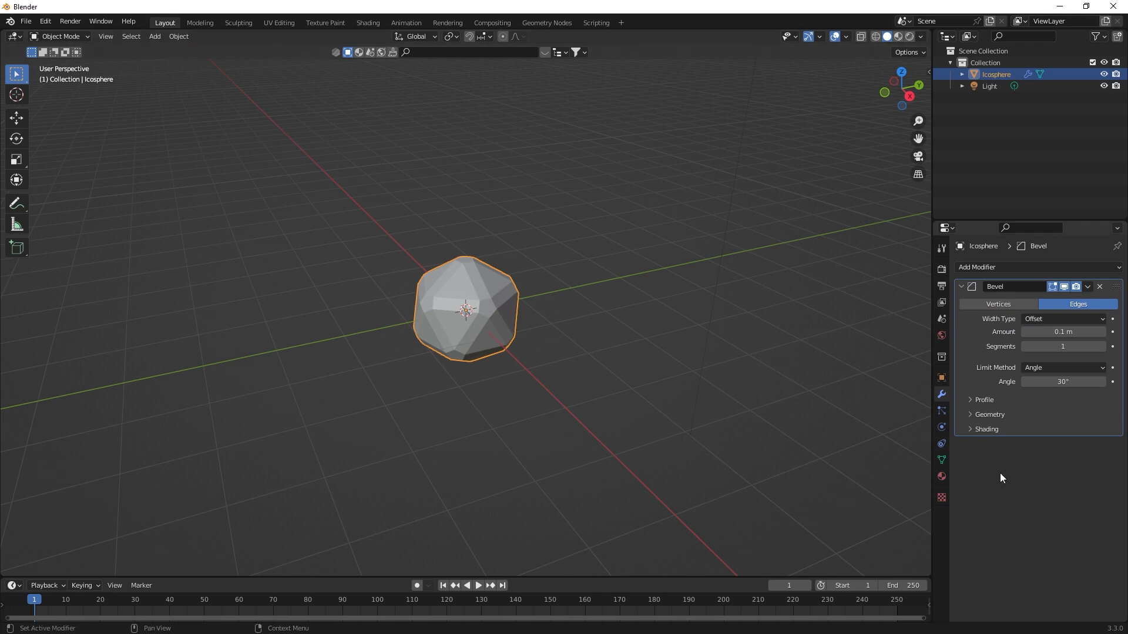
{"action": "left_click", "coordinate": [998, 306]}
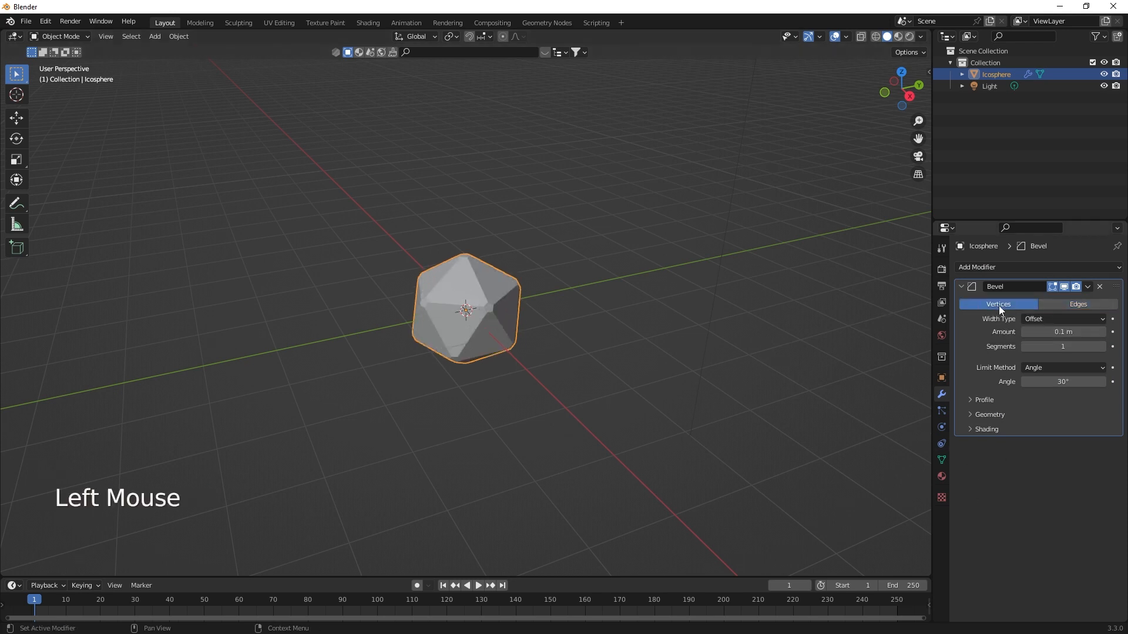
- Try bevel amounts of 0.4 m and 0.3 m on the icosphere's vertices
{"action": "double_click", "coordinate": [1070, 332]}
{"action": "type", "text": "0.4"}
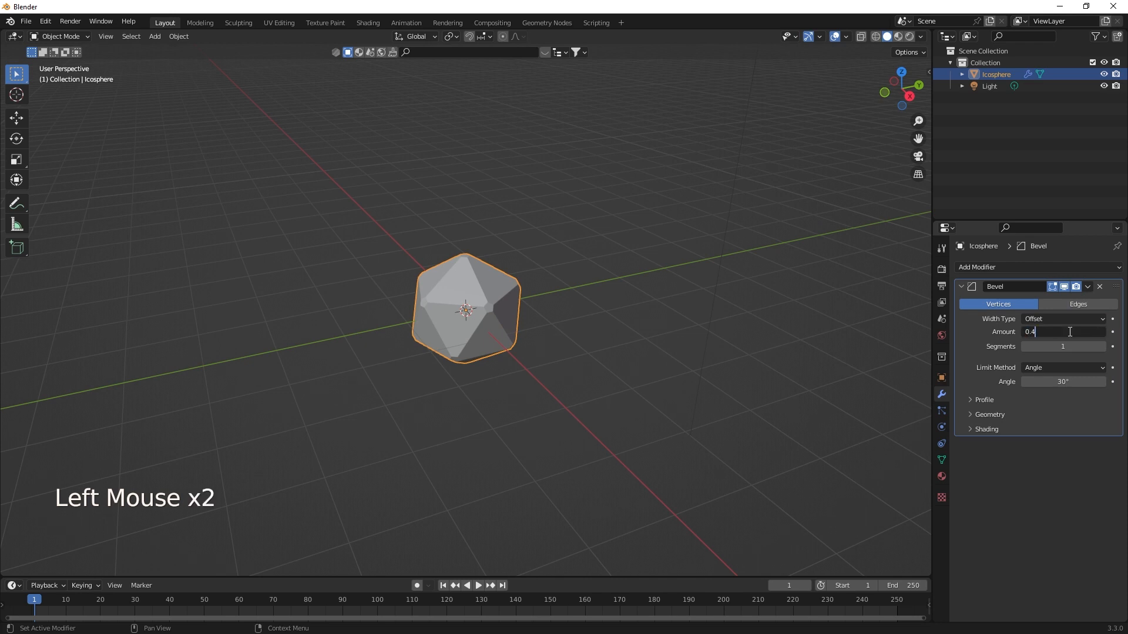
{"action": "key", "text": "Return"}
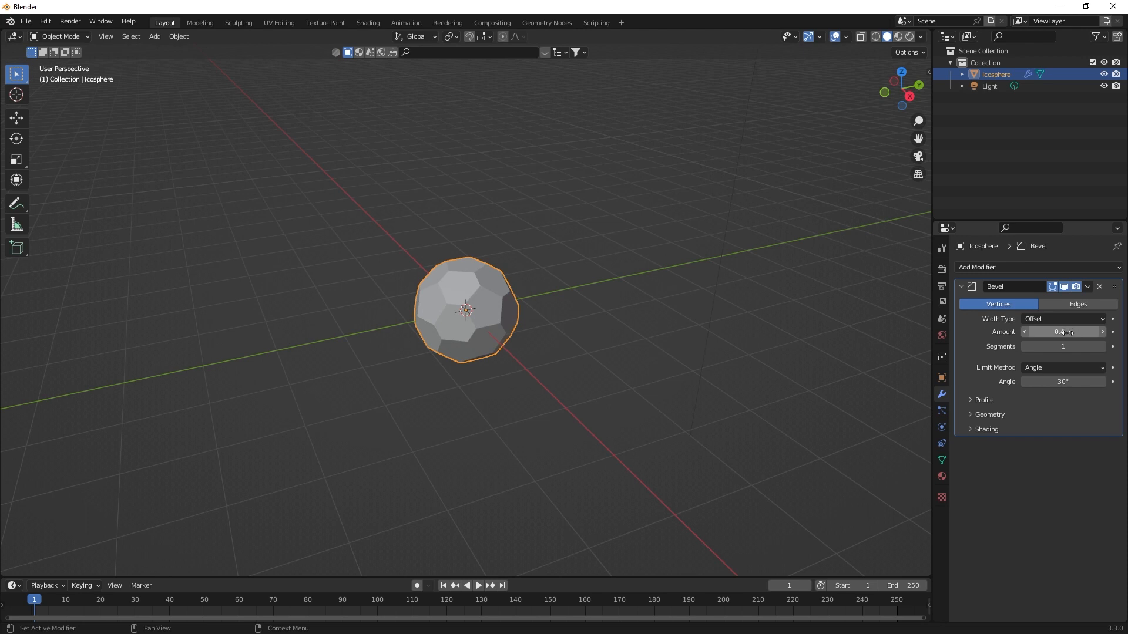
{"action": "left_click", "coordinate": [1065, 332]}
{"action": "type", "text": "0.3"}
{"action": "key", "text": "Return"}
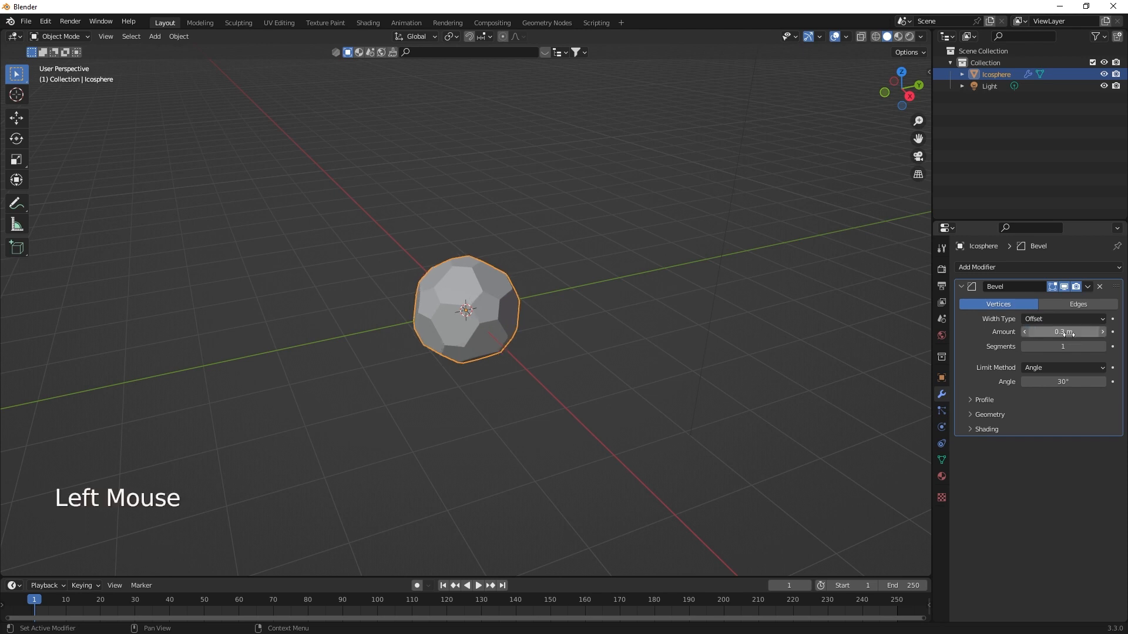
- Set the bevel amount to 0.35 m and apply the Bevel modifier to the icosphere
{"action": "double_click", "coordinate": [1067, 332]}
{"action": "type", "text": "0.35"}
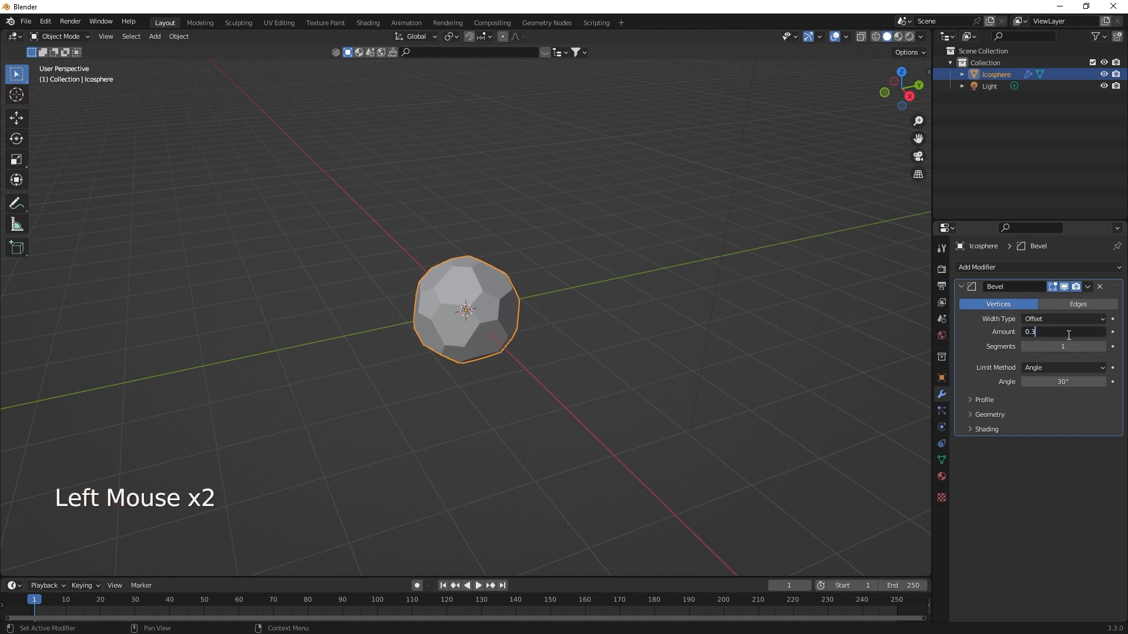
{"action": "key", "text": "Return"}
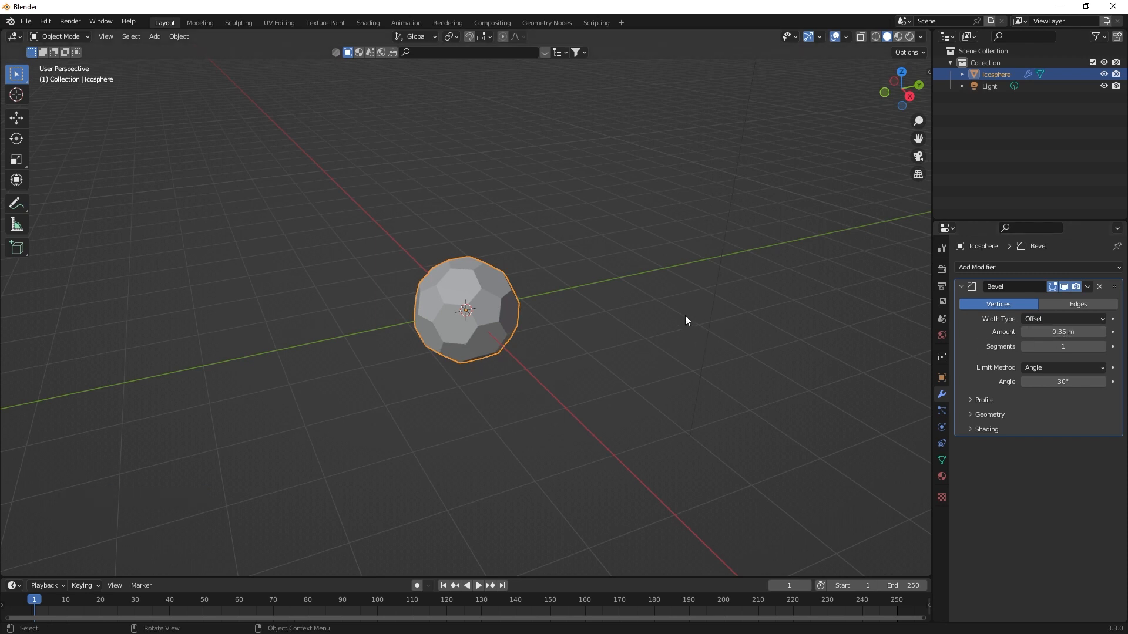
{"action": "left_click", "coordinate": [1089, 286]}
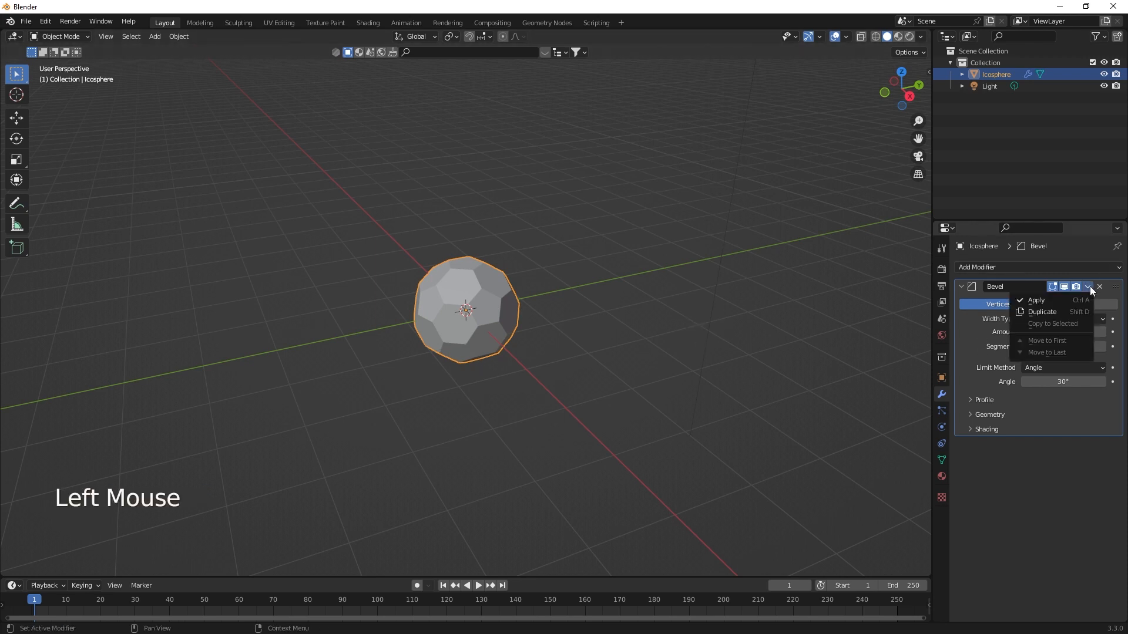
{"action": "left_click", "coordinate": [1049, 301]}
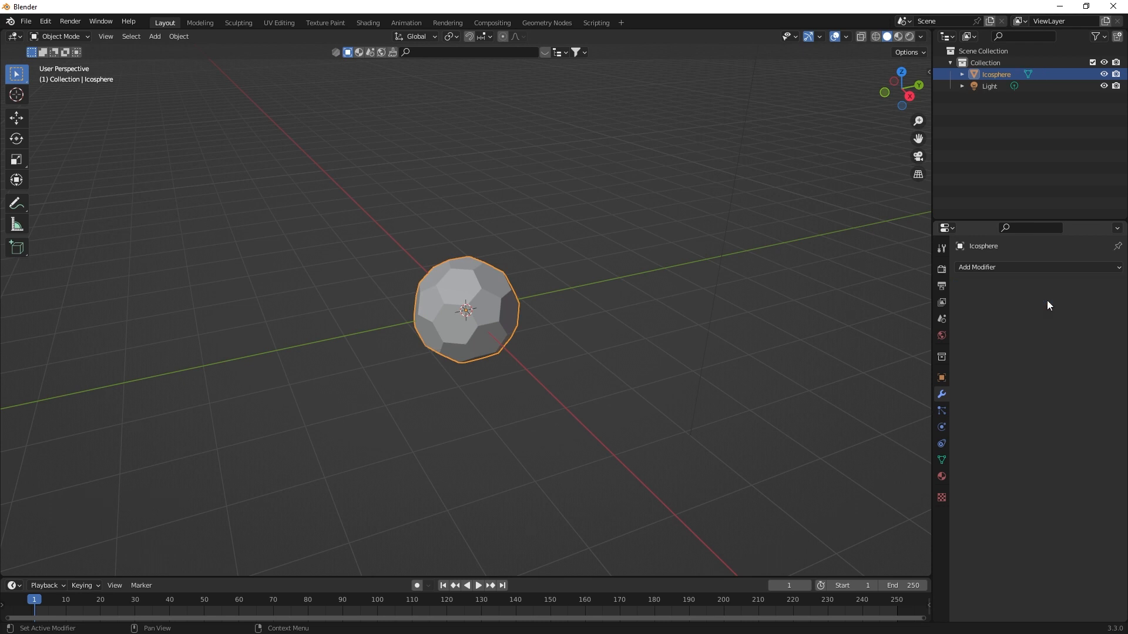
- Add two material slots to the icosphere and create a new material in the first slot
{"action": "left_click", "coordinate": [942, 476]}
{"action": "left_click", "coordinate": [1117, 268]}
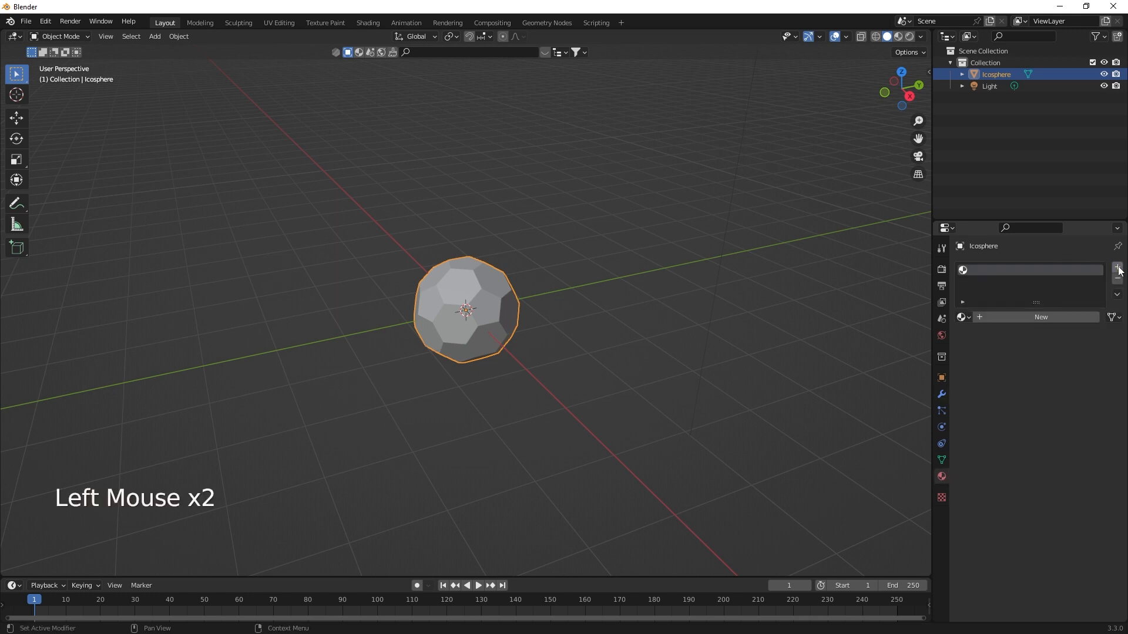
{"action": "left_click", "coordinate": [1117, 267]}
{"action": "left_click", "coordinate": [1034, 272]}
{"action": "left_click", "coordinate": [1031, 337]}
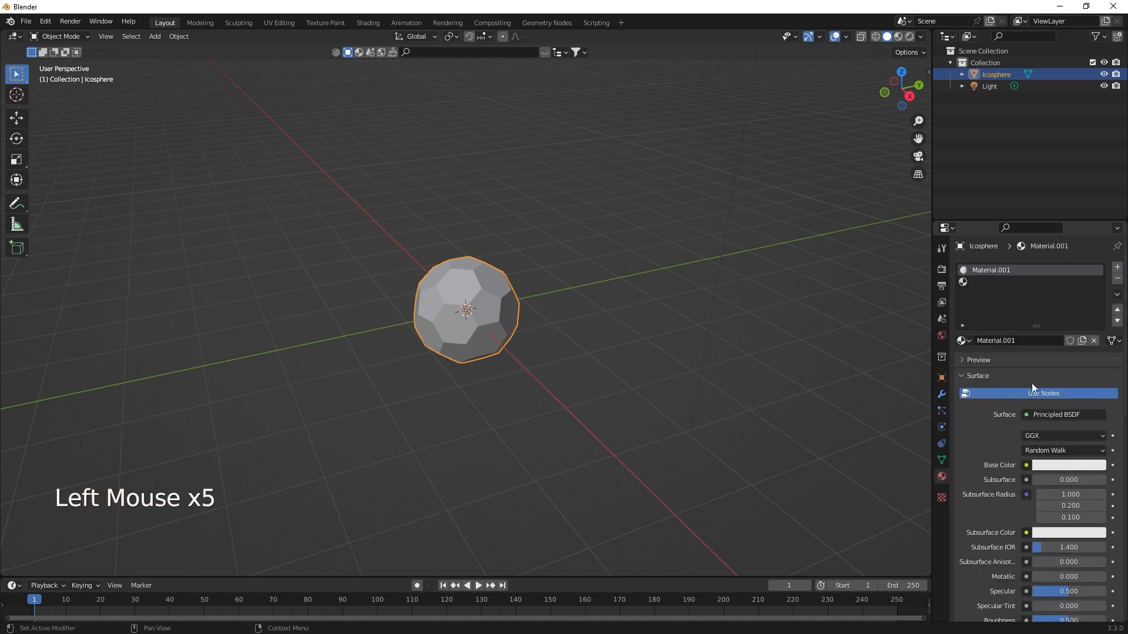
{"action": "left_click", "coordinate": [1065, 466]}
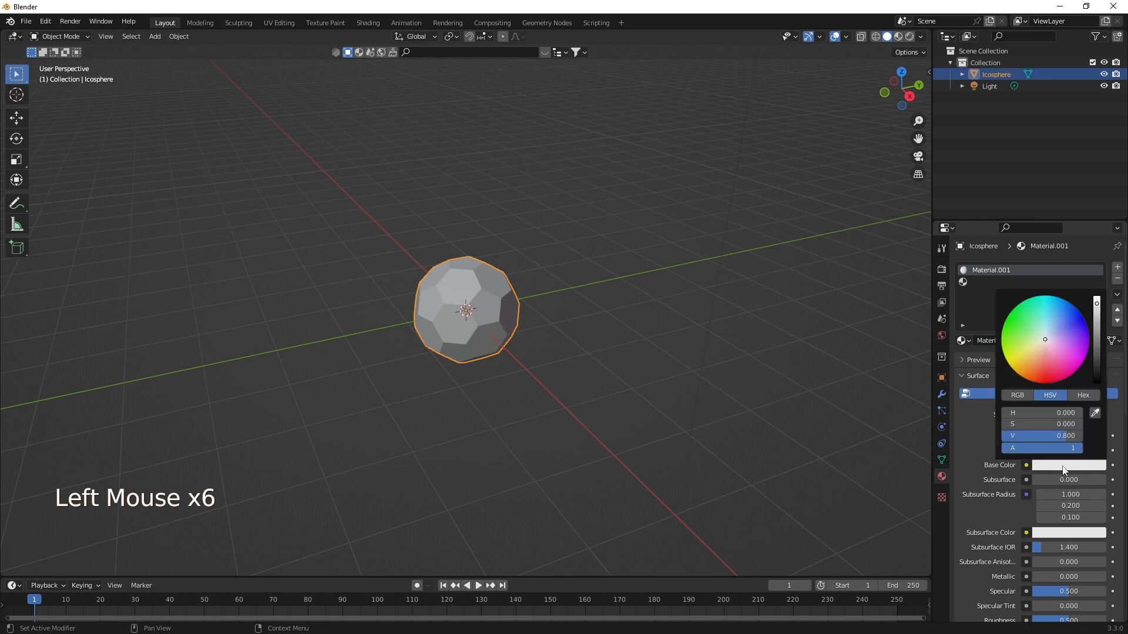
- Create a new material in the second slot and make its base color black
{"action": "left_click", "coordinate": [972, 282]}
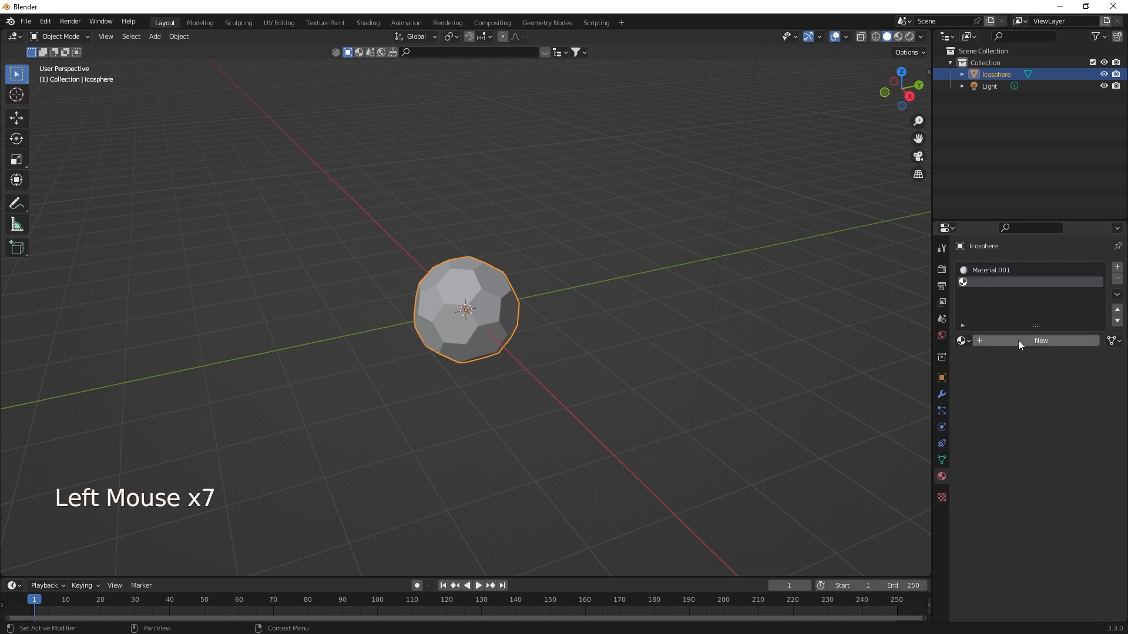
{"action": "left_click", "coordinate": [1019, 341]}
{"action": "left_click", "coordinate": [1055, 465]}
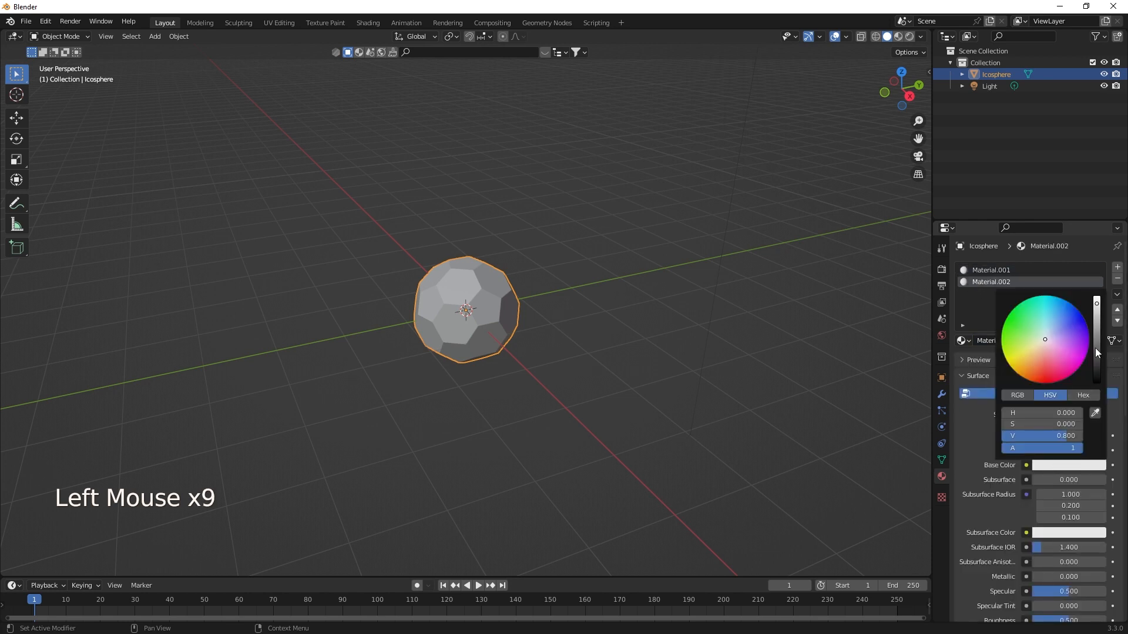
{"action": "left_click_drag", "start_coordinate": [1095, 348], "coordinate": [1095, 387]}
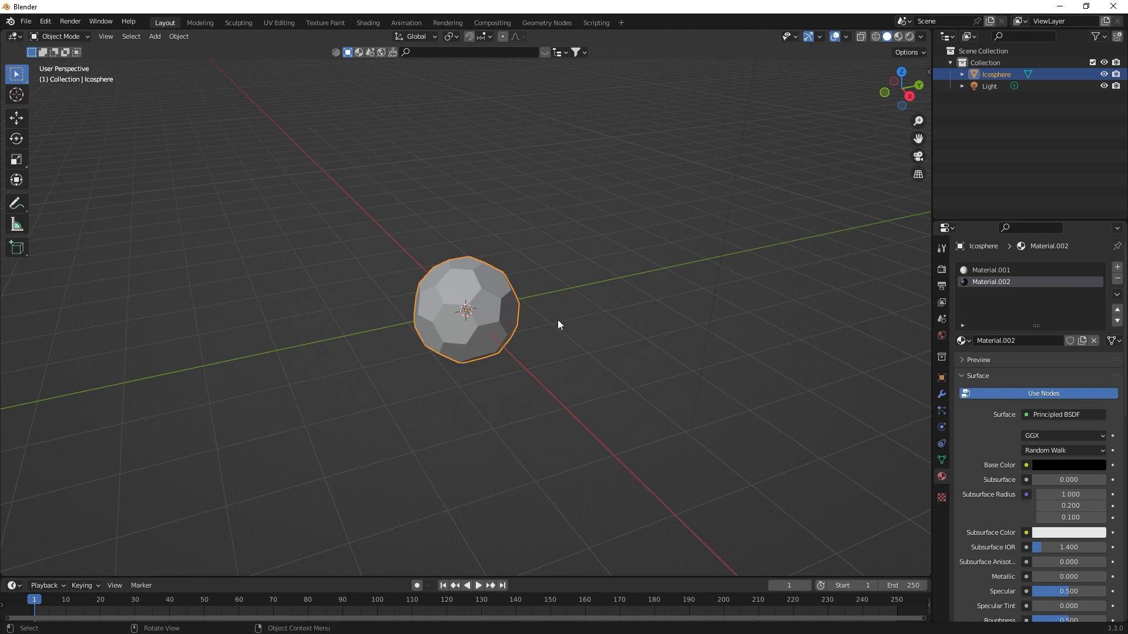
- In Edit Mode with face selection, select one pentagon and extend the selection to all faces with the same number of polygon sides
{"action": "key", "text": "Tab"}
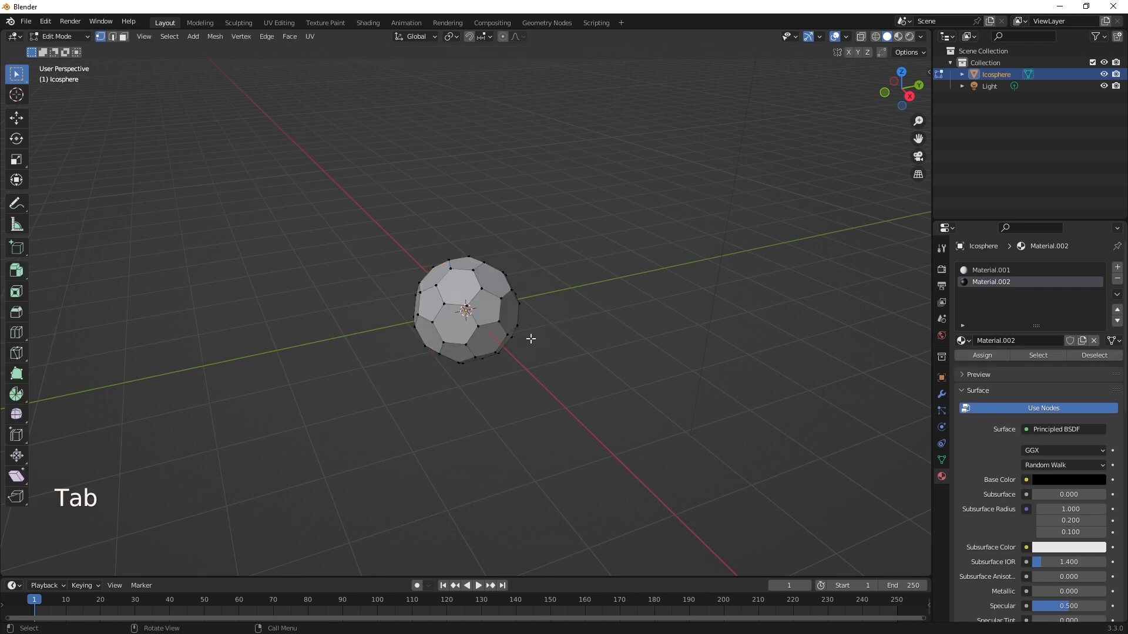
{"action": "key", "text": "3"}
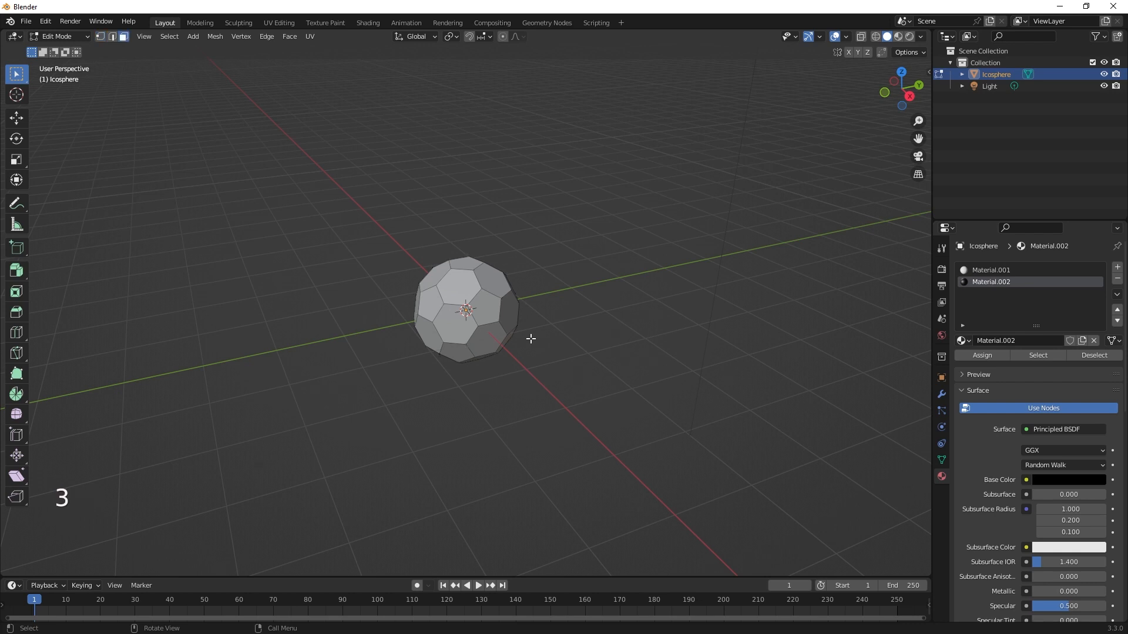
{"action": "scroll", "coordinate": [513, 354], "scroll_direction": "up", "scroll_amount": 4}
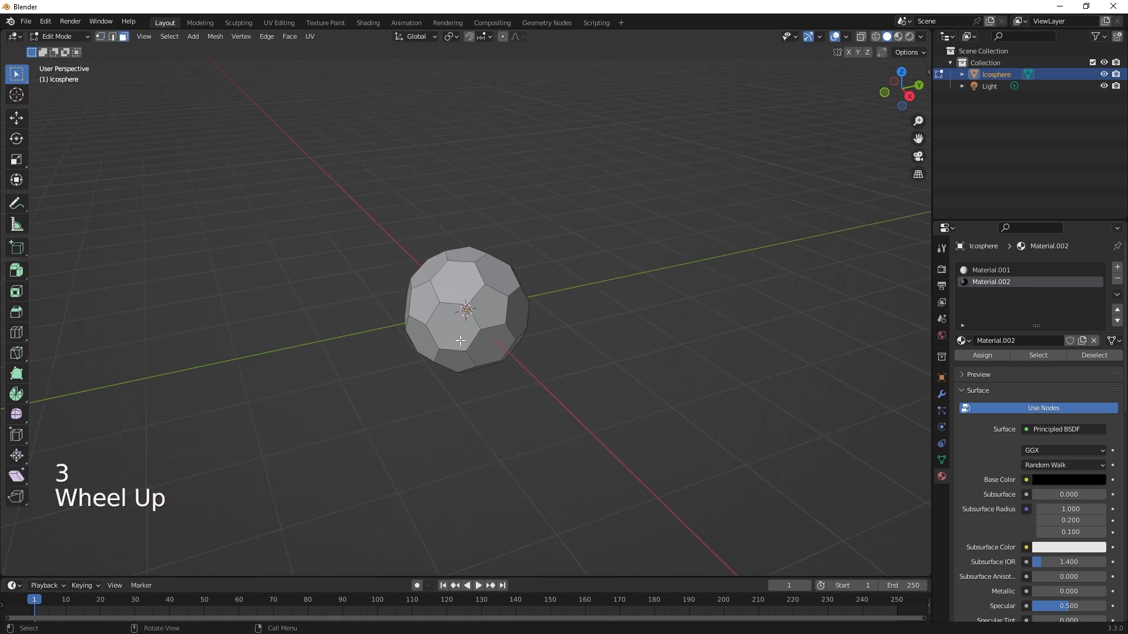
{"action": "middle_click_drag", "start_coordinate": [612, 348], "coordinate": [589, 348]}
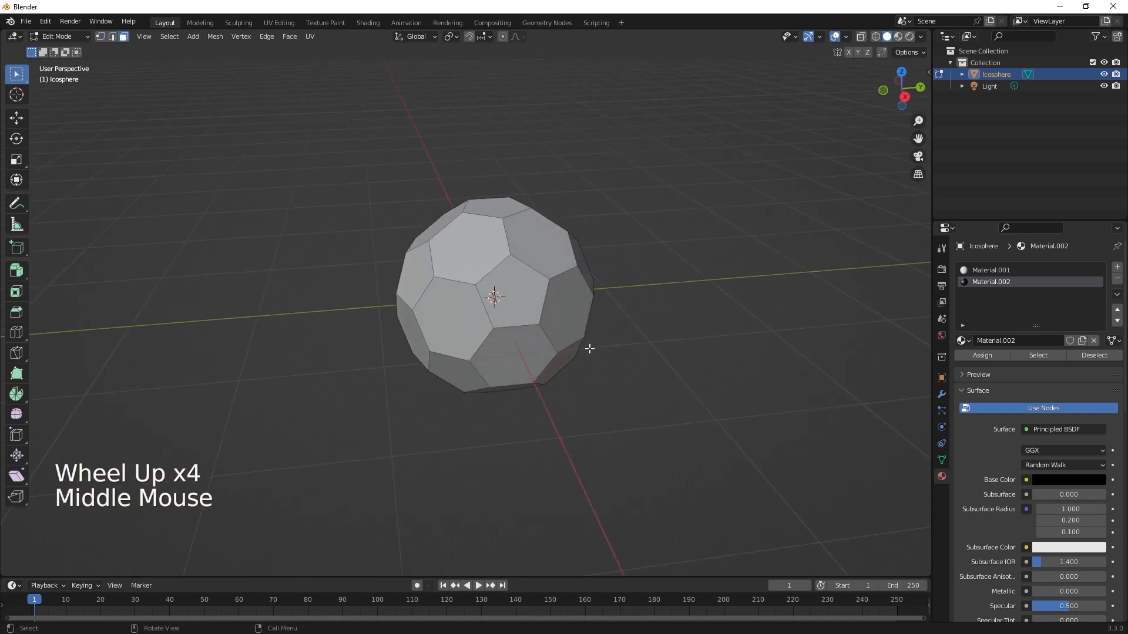
{"action": "left_click", "coordinate": [526, 297]}
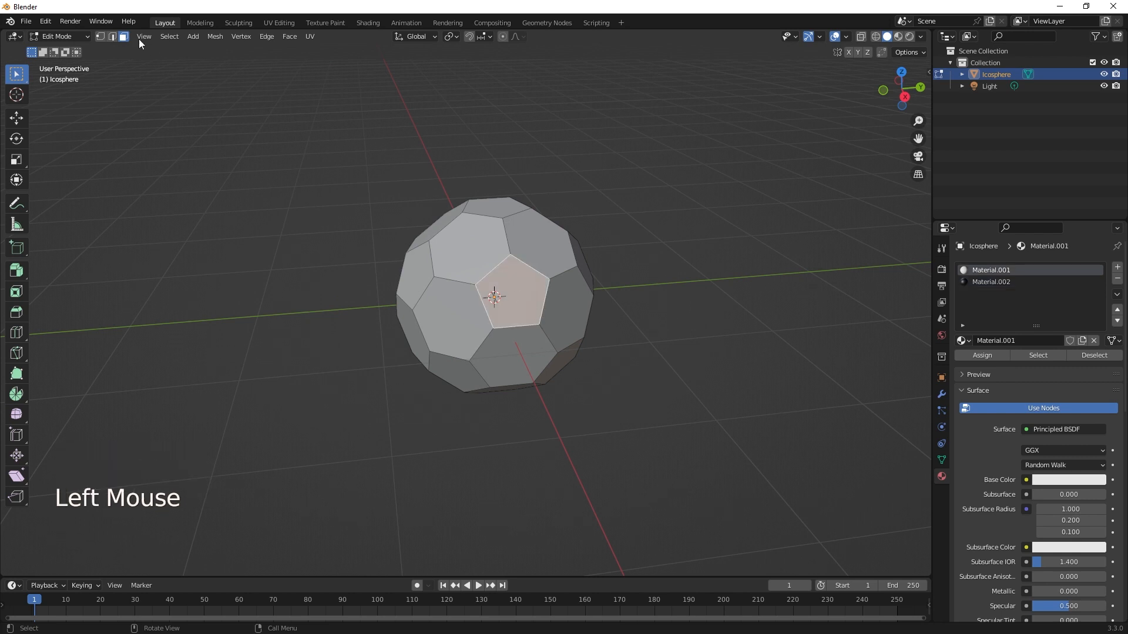
{"action": "left_click", "coordinate": [169, 36]}
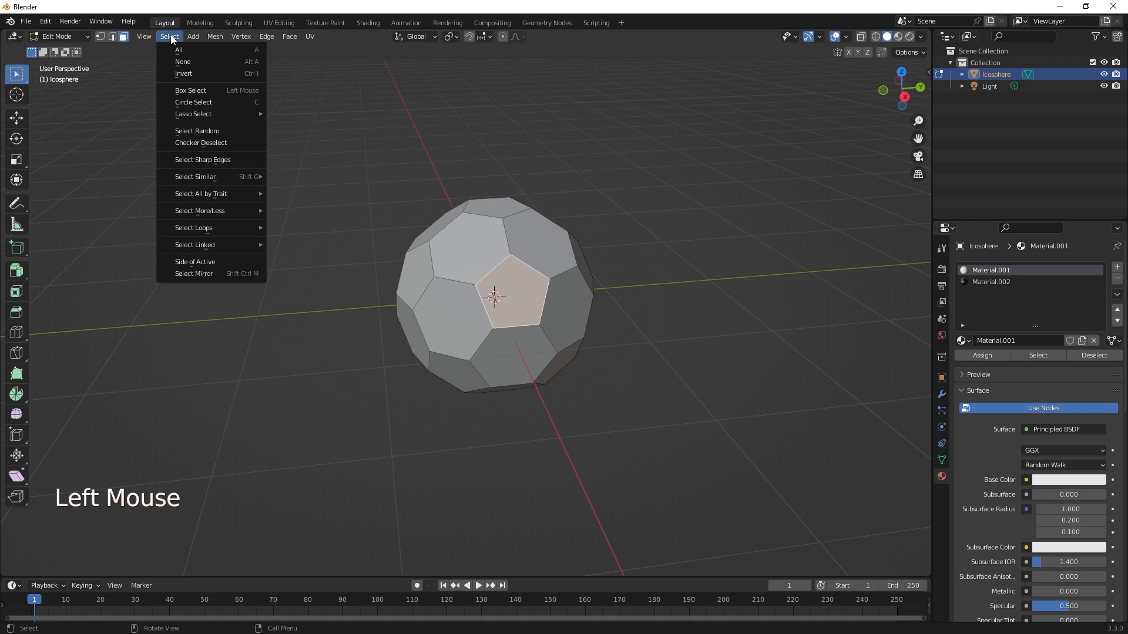
{"action": "mouse_move", "coordinate": [210, 177]}
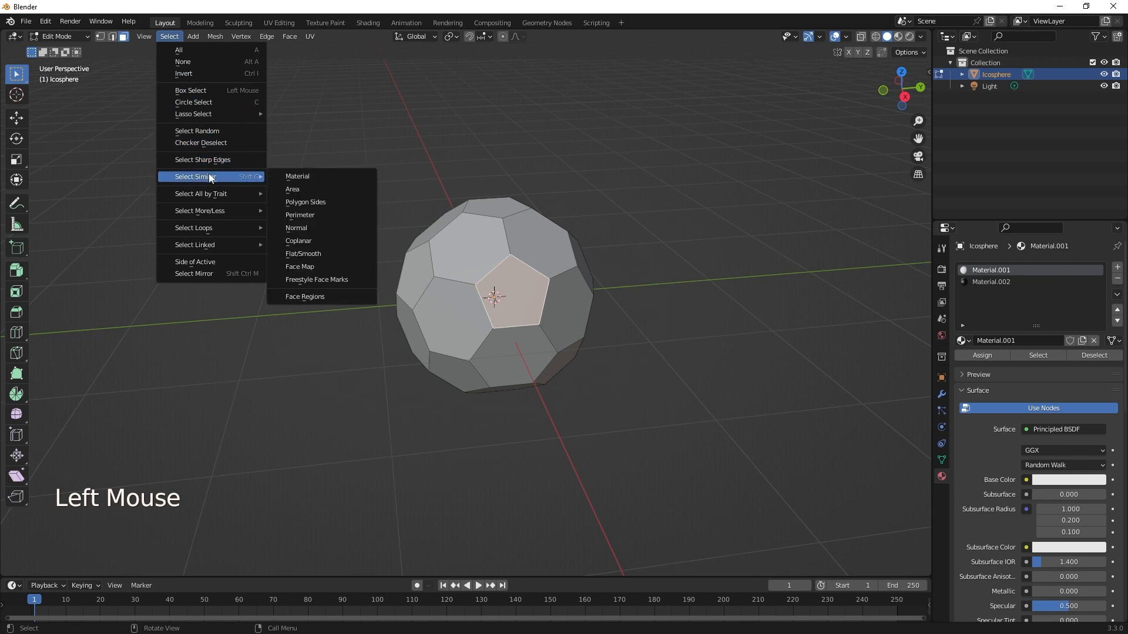
{"action": "left_click", "coordinate": [304, 202]}
{"action": "middle_click_drag", "start_coordinate": [483, 317], "coordinate": [574, 334]}
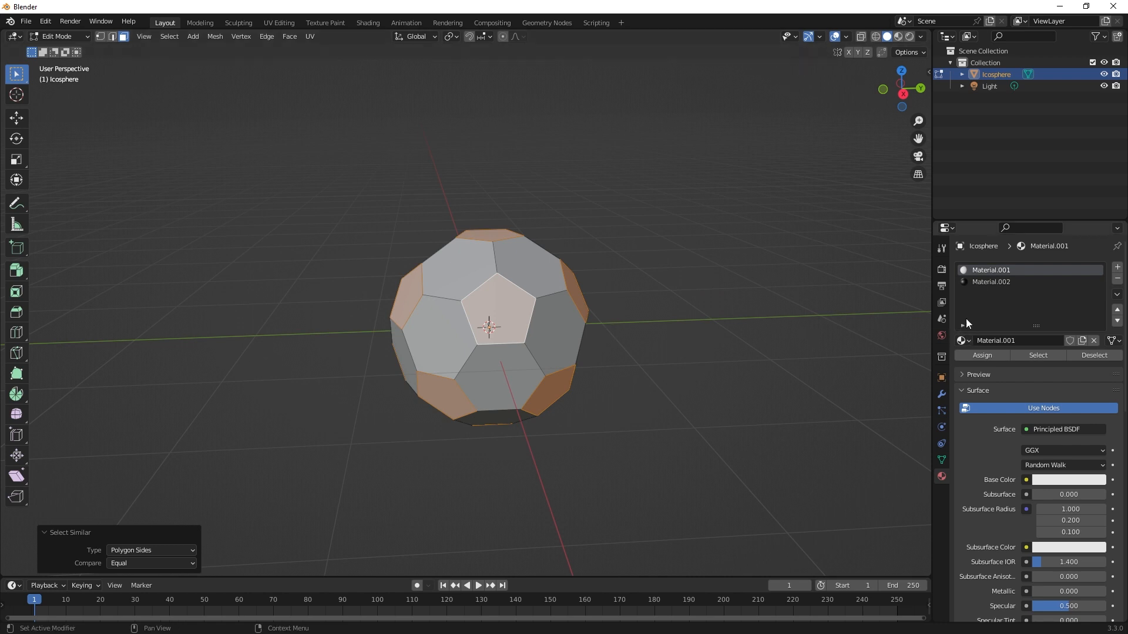
- Assign the black Material.002 to the selected pentagons and inspect the ball in Material Preview shading
{"action": "left_click", "coordinate": [995, 281]}
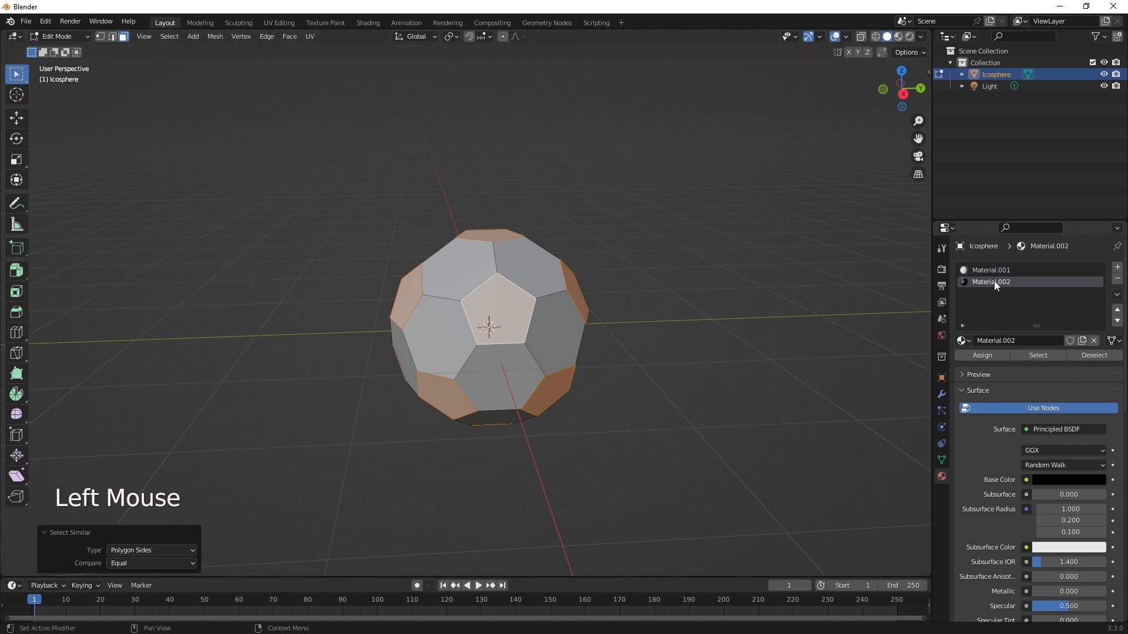
{"action": "left_click", "coordinate": [981, 357]}
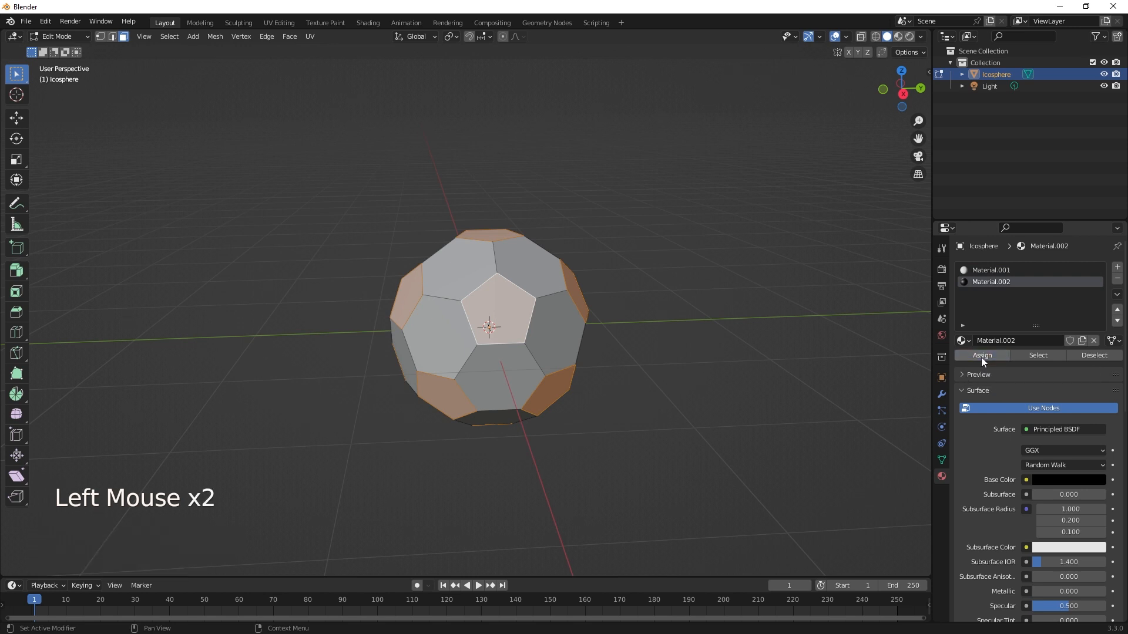
{"action": "left_click", "coordinate": [898, 37]}
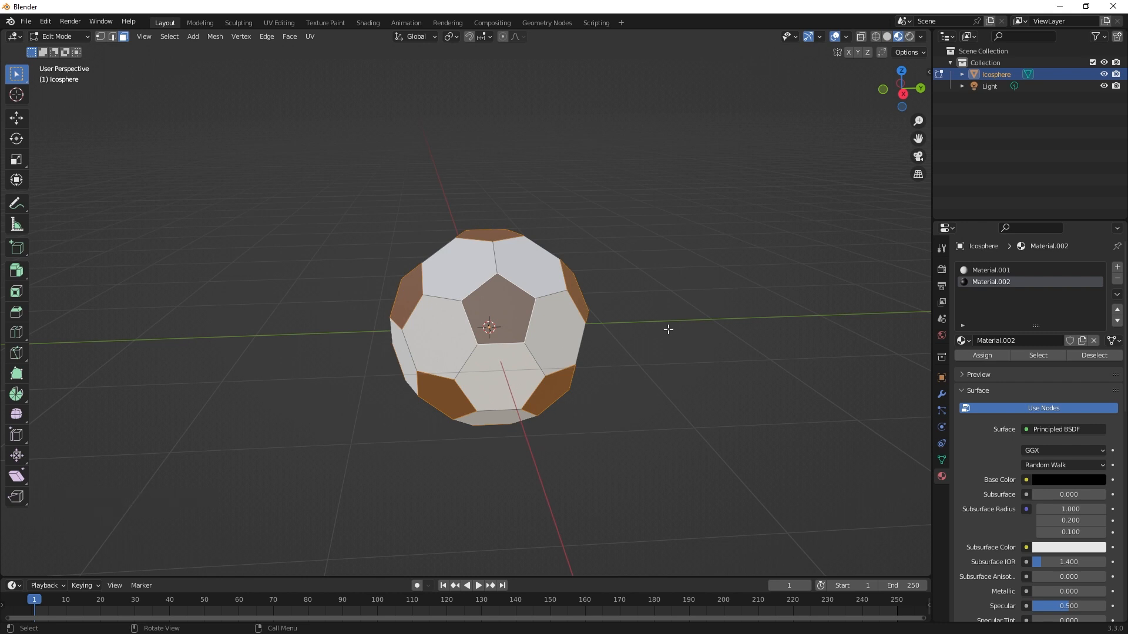
{"action": "left_click", "coordinate": [557, 339]}
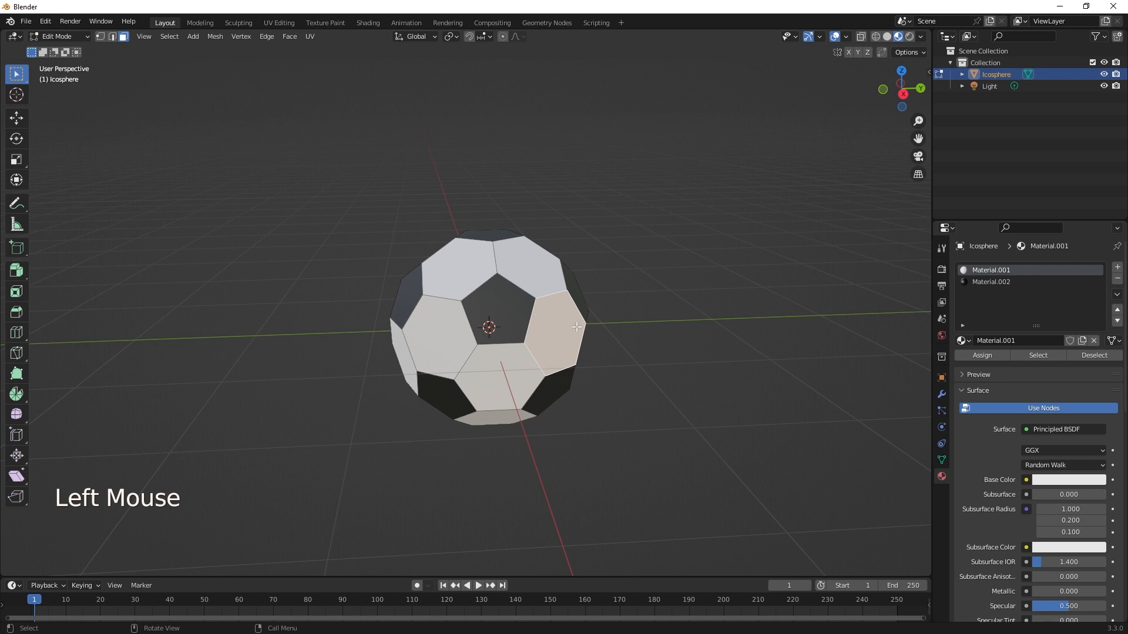
{"action": "middle_click_drag", "start_coordinate": [552, 346], "coordinate": [529, 343]}
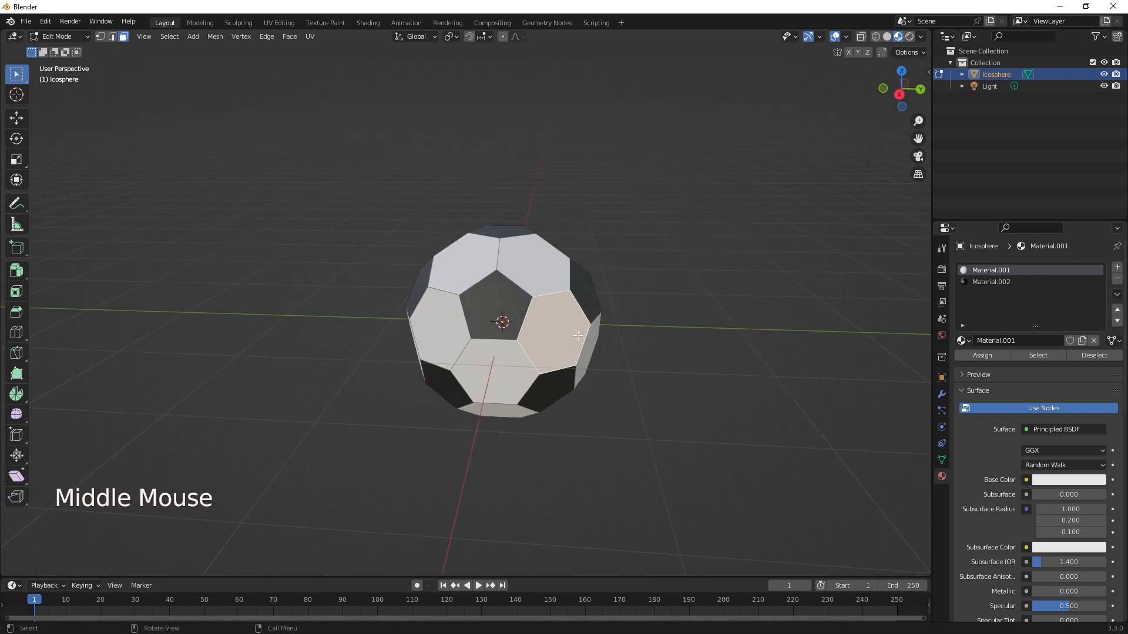
- Extend the hexagon selection to all faces with the same number of polygon sides and assign the white Material.001 to them
{"action": "left_click", "coordinate": [171, 37]}
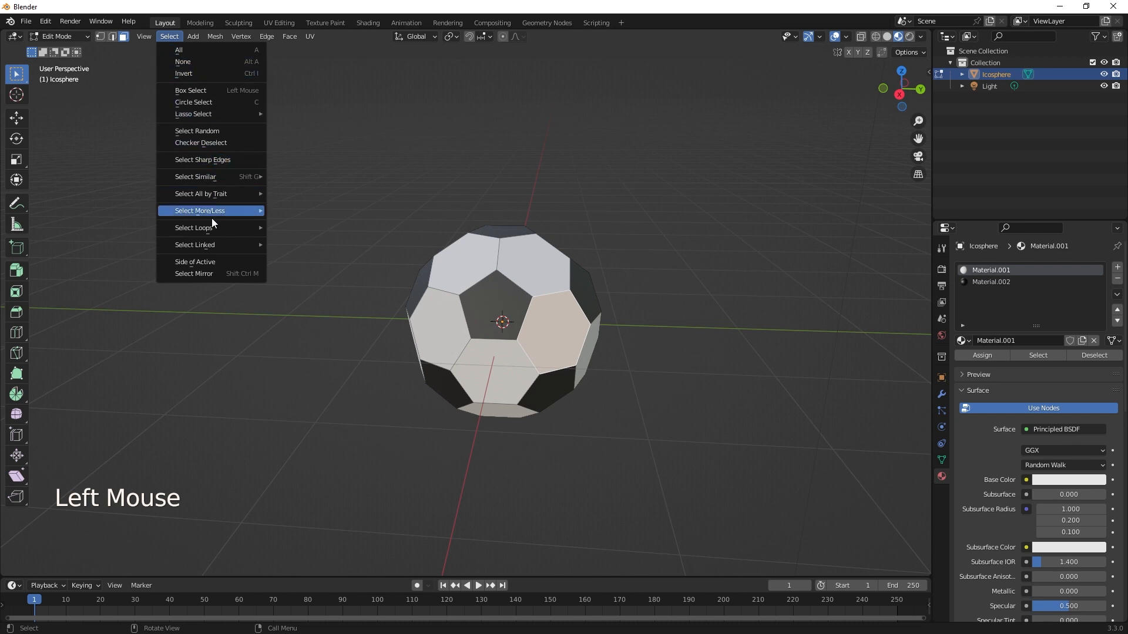
{"action": "mouse_move", "coordinate": [205, 177]}
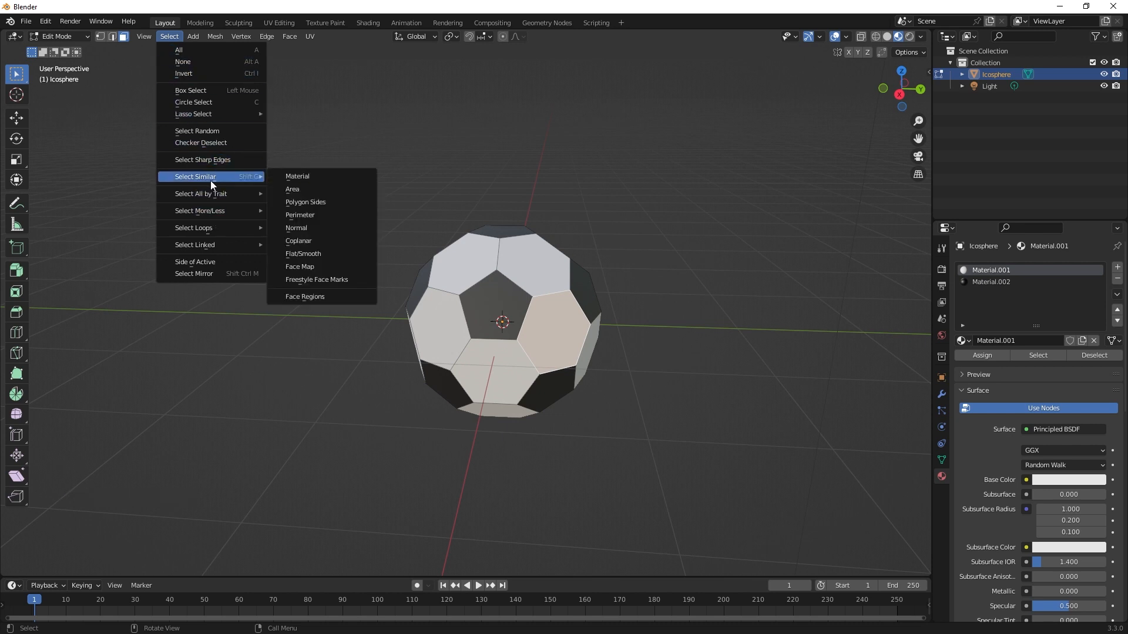
{"action": "left_click", "coordinate": [333, 201]}
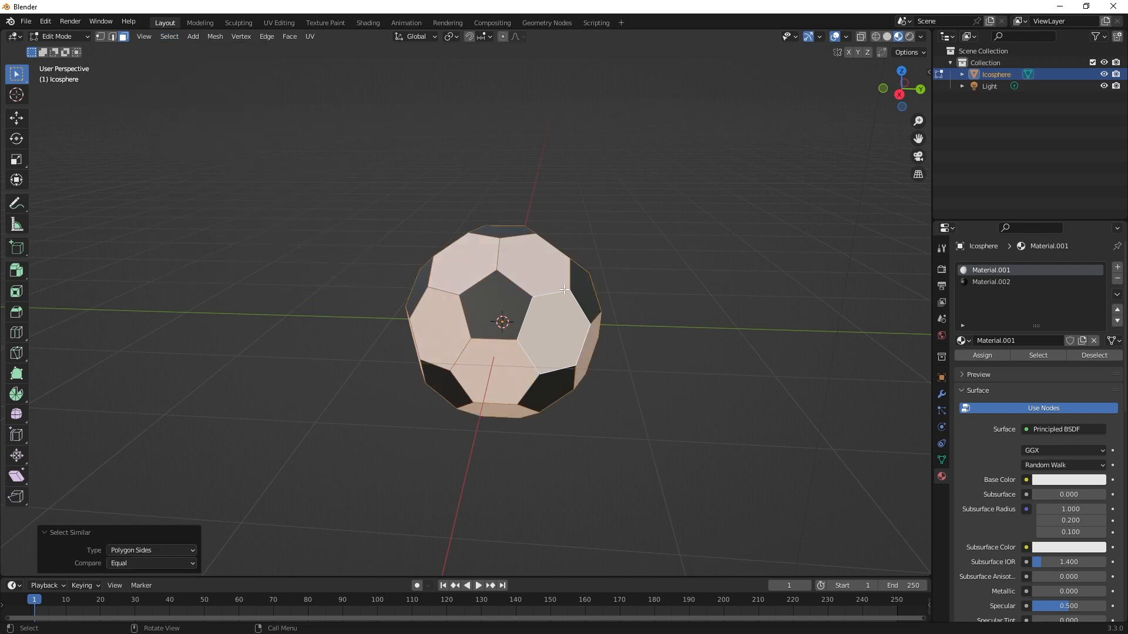
{"action": "left_click", "coordinate": [980, 356]}
{"action": "middle_click_drag", "start_coordinate": [657, 440], "coordinate": [679, 443]}
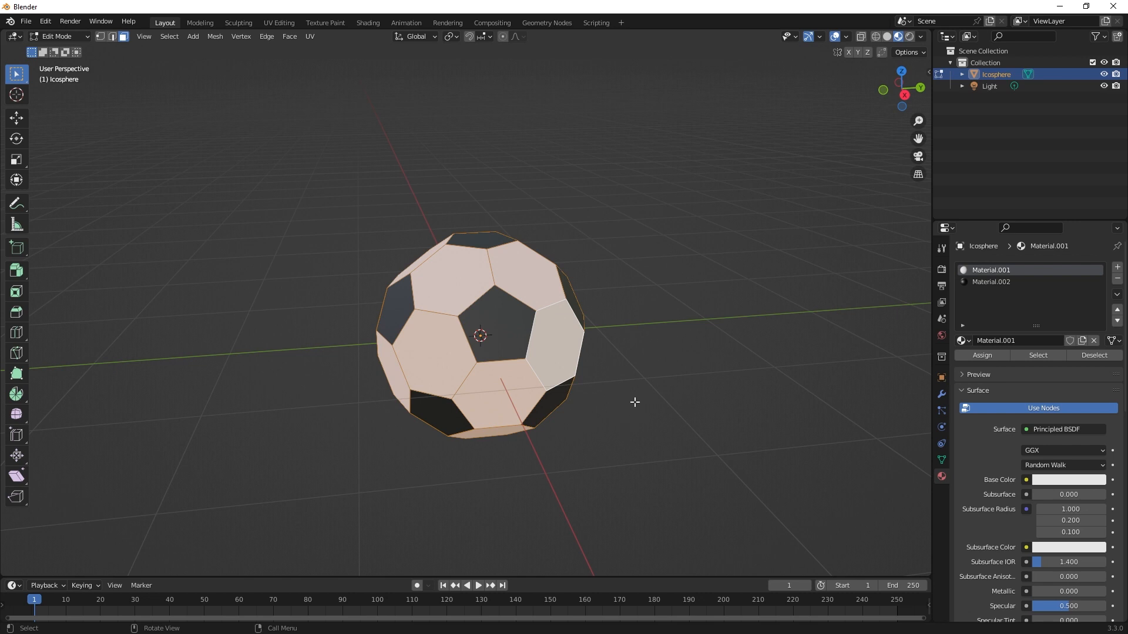
- Select all faces of the ball and extrude them as individual faces outward by about 0.03 m
{"action": "key", "text": "a"}
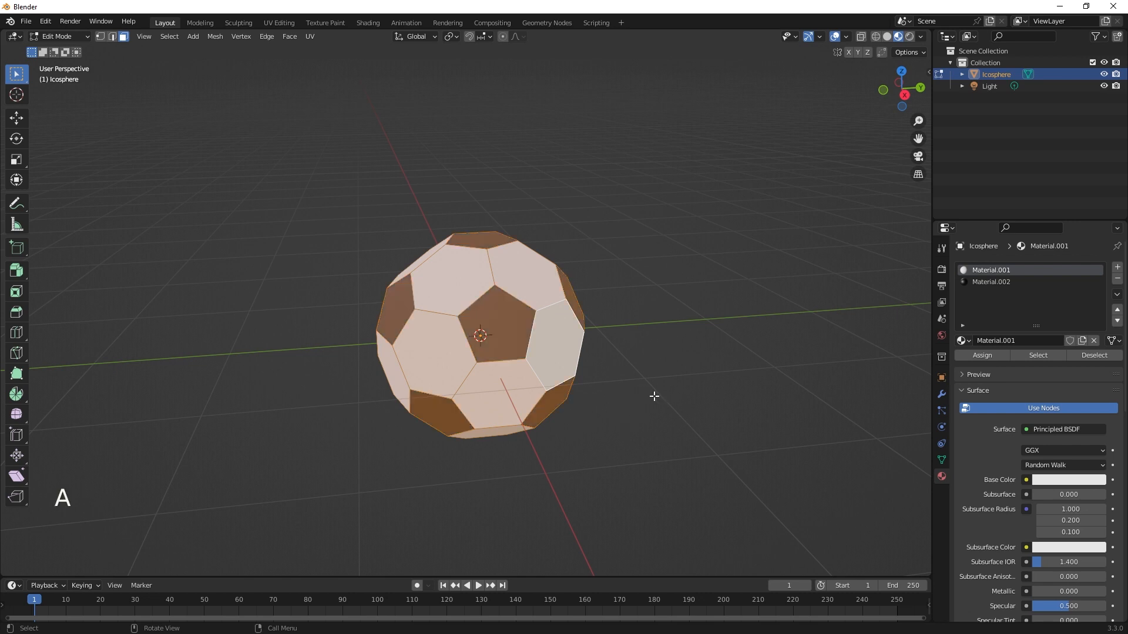
{"action": "key", "text": "e"}
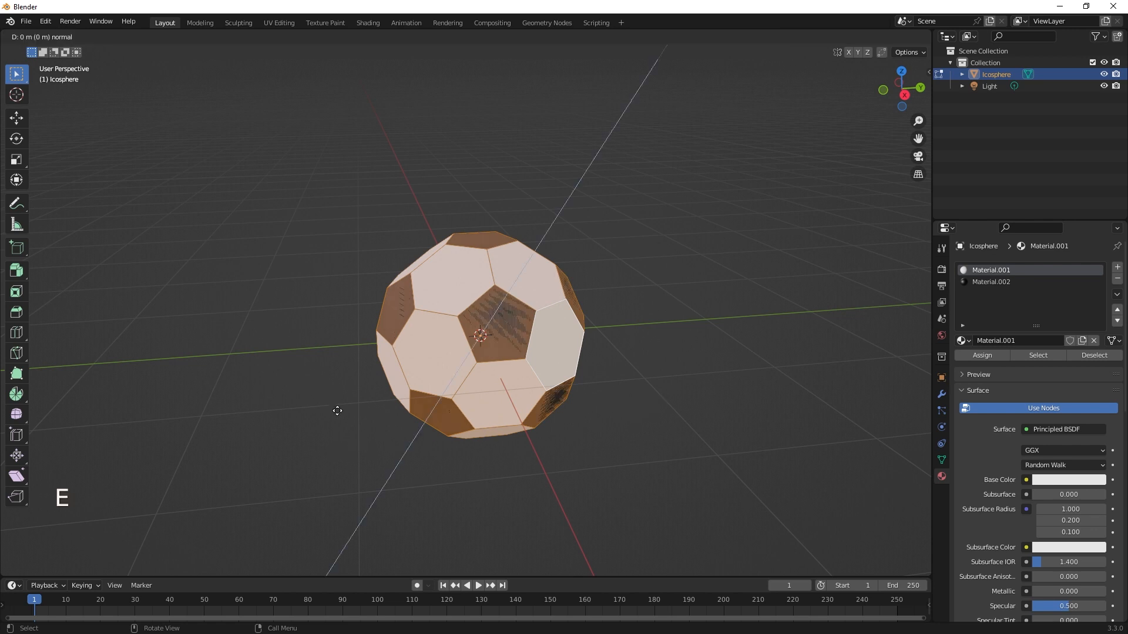
{"action": "key", "text": "ctrl+z"}
{"action": "left_click", "coordinate": [16, 271]}
{"action": "left_click", "coordinate": [16, 270]}
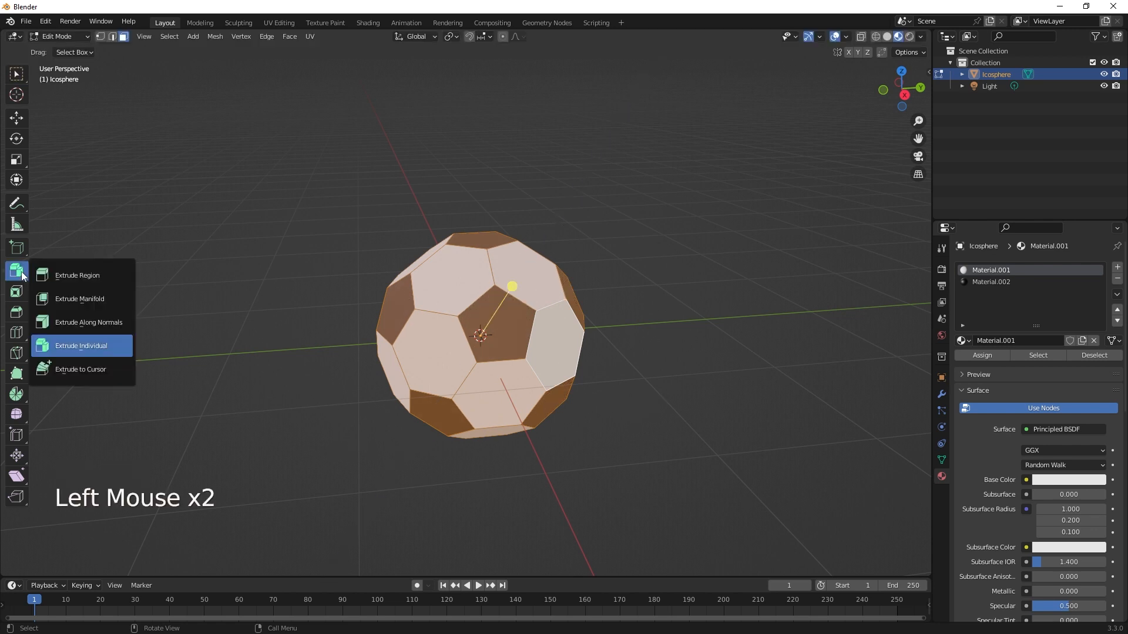
{"action": "left_click", "coordinate": [74, 347]}
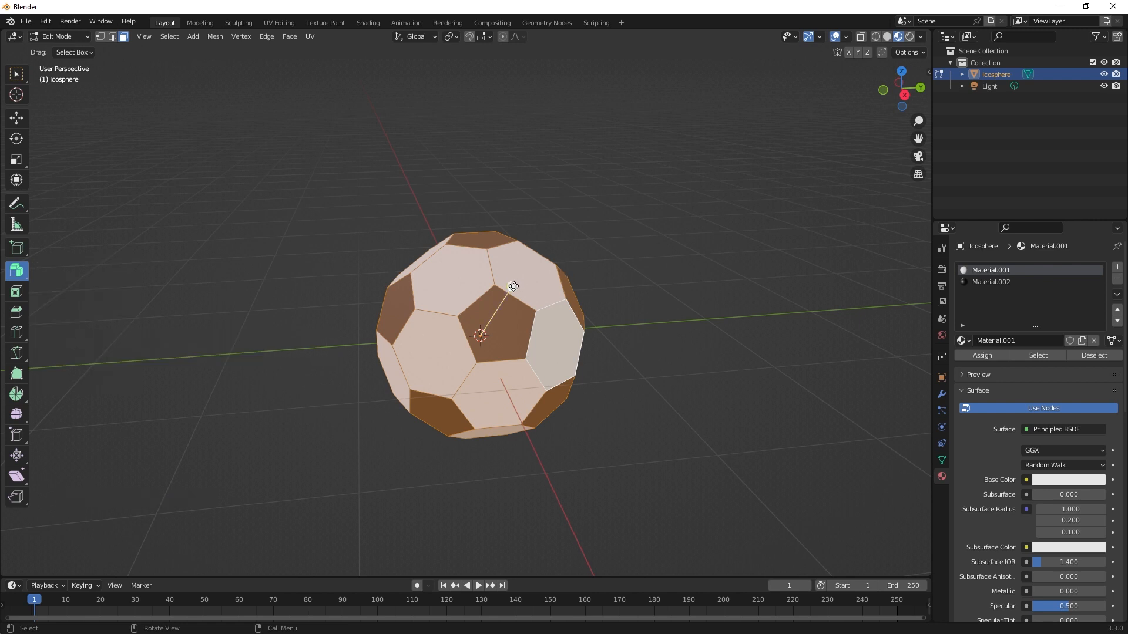
{"action": "left_click", "coordinate": [513, 286]}
{"action": "left_click_drag", "start_coordinate": [514, 286], "coordinate": [516, 281]}
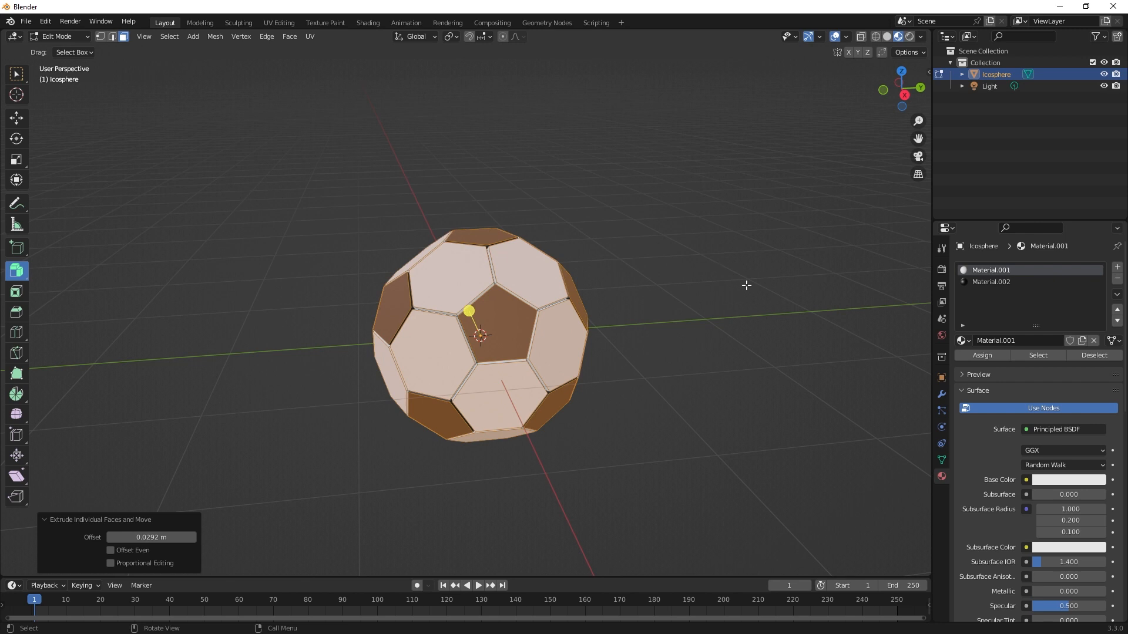
- Set the mean crease of the selected edges to 1 and return to Object Mode
{"action": "key", "text": "n"}
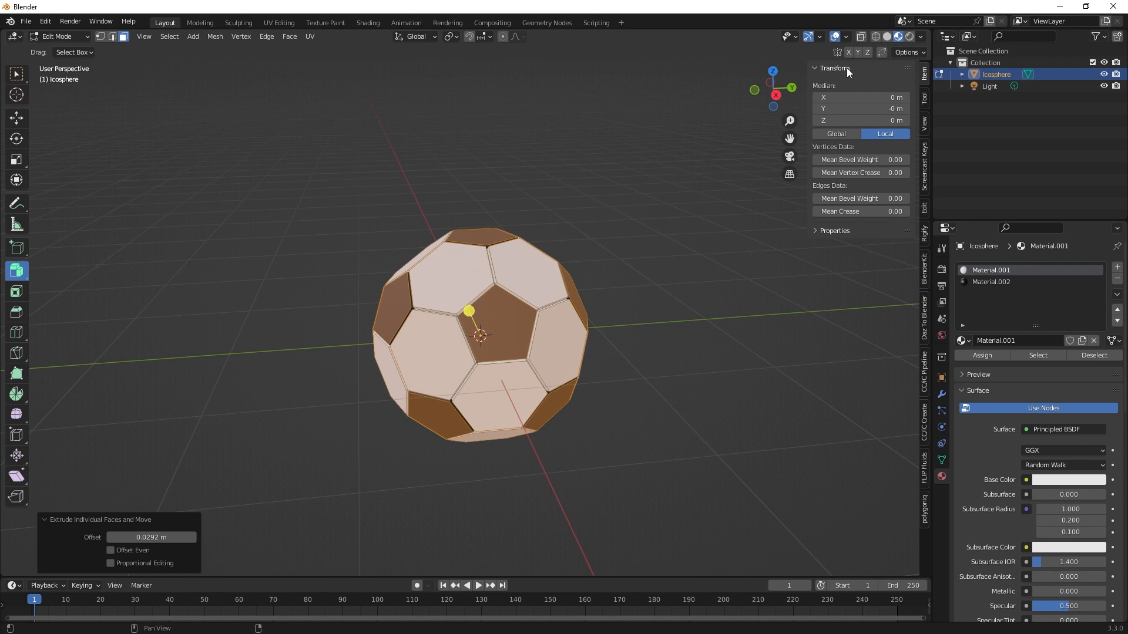
{"action": "left_click", "coordinate": [871, 212]}
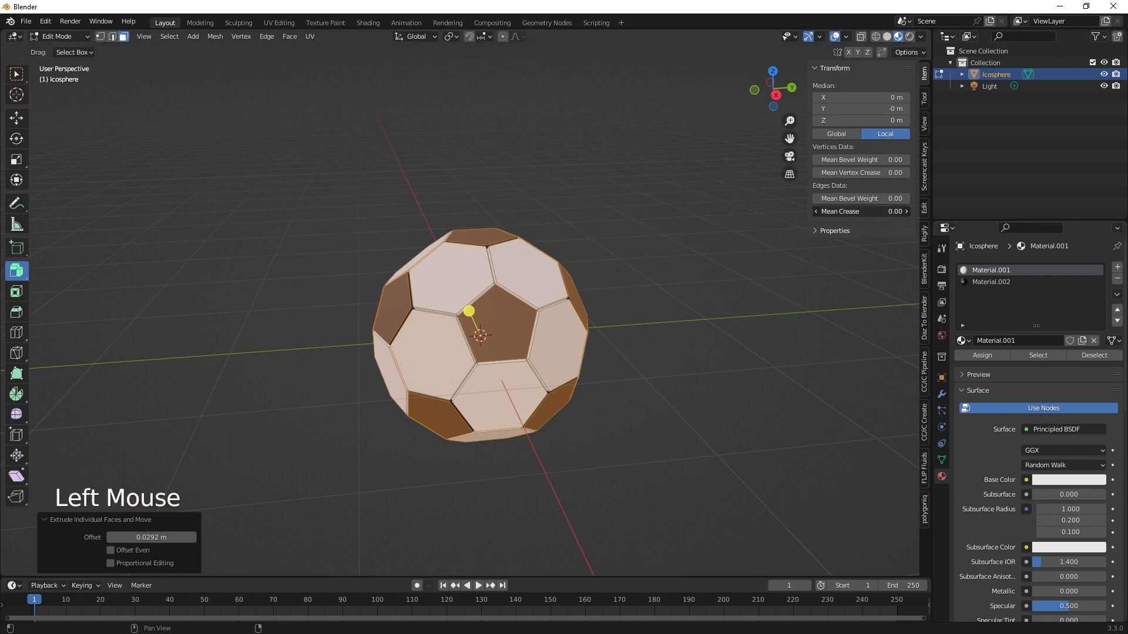
{"action": "type", "text": "1"}
{"action": "key", "text": "Return"}
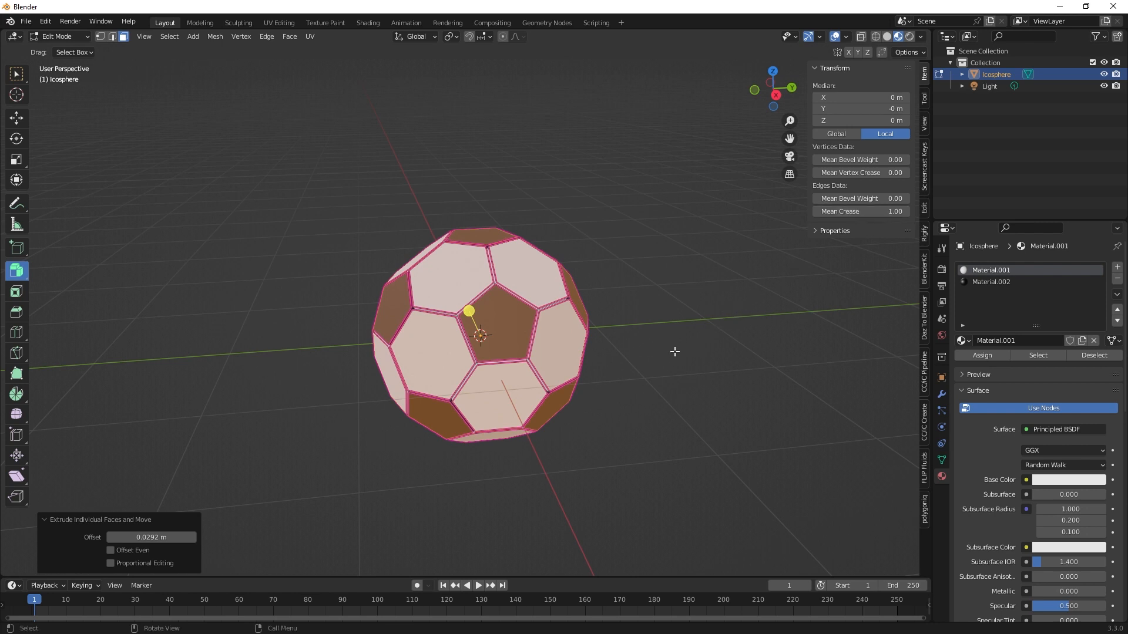
{"action": "key", "text": "Tab"}
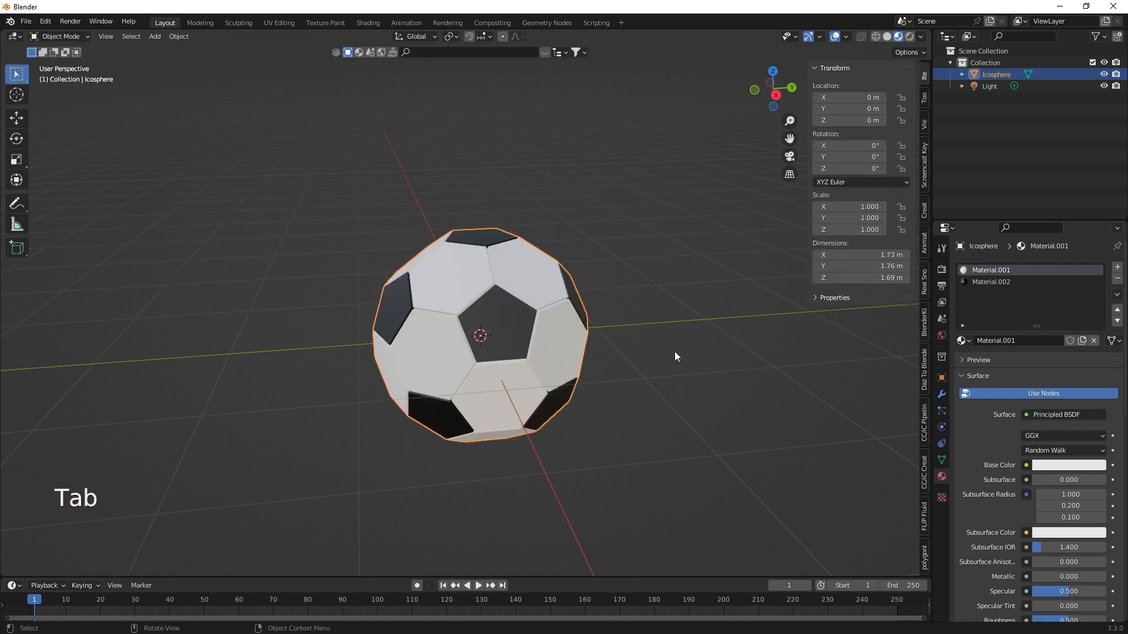
- Add a Subdivision Surface modifier to the ball with viewport and render levels both set to 3
{"action": "left_click", "coordinate": [941, 395]}
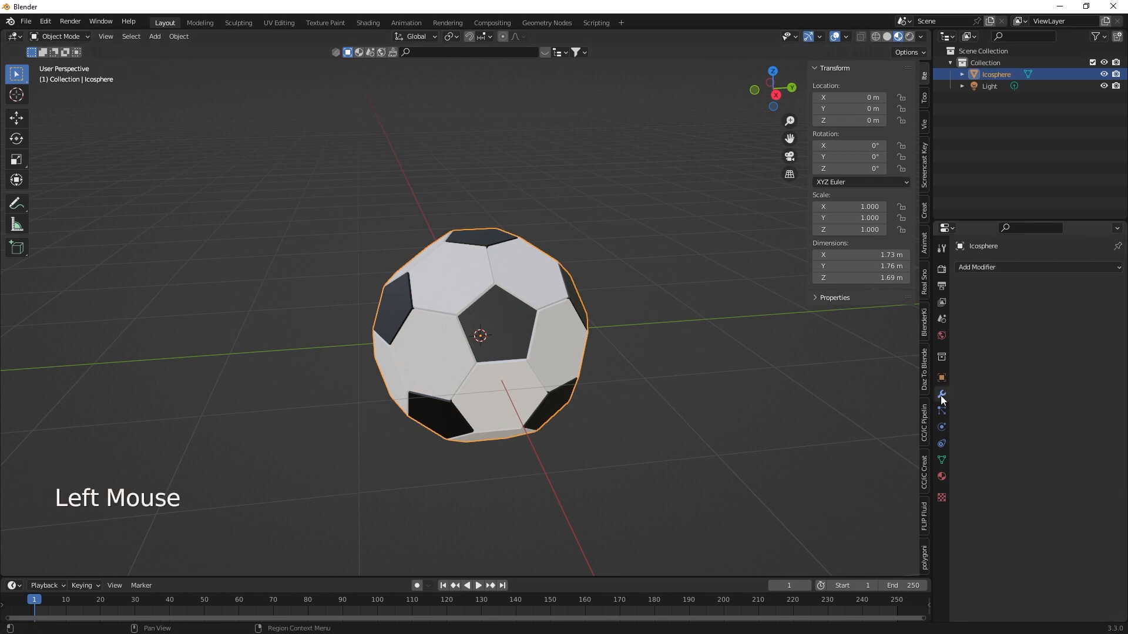
{"action": "left_click", "coordinate": [985, 267]}
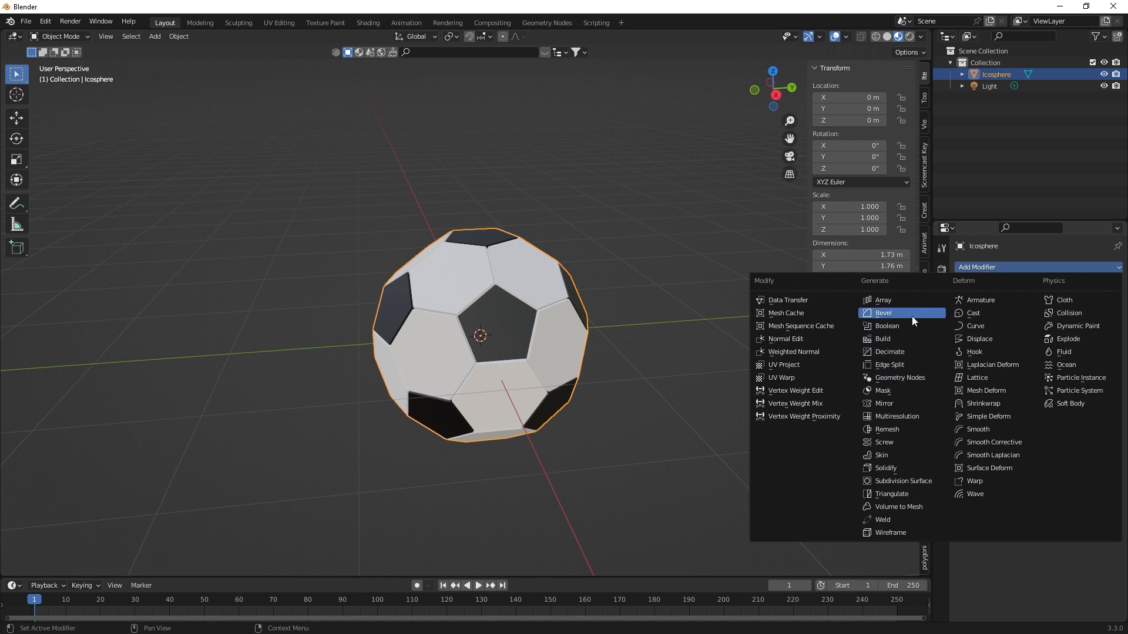
{"action": "left_click", "coordinate": [900, 481]}
{"action": "left_click", "coordinate": [1069, 321]}
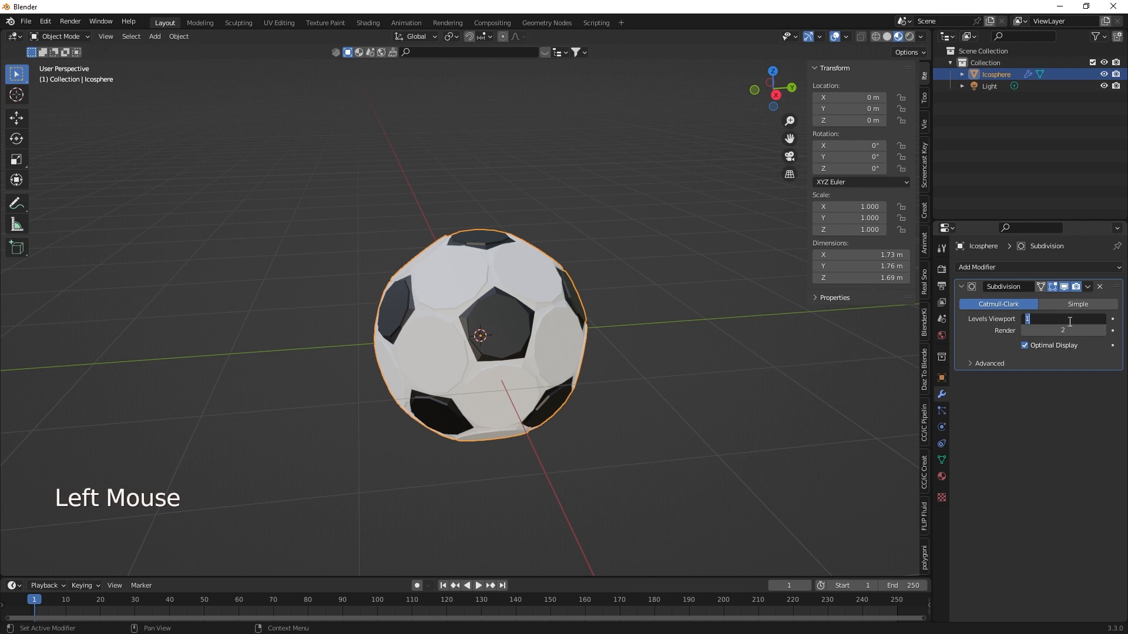
{"action": "type", "text": "3"}
{"action": "key", "text": "Return"}
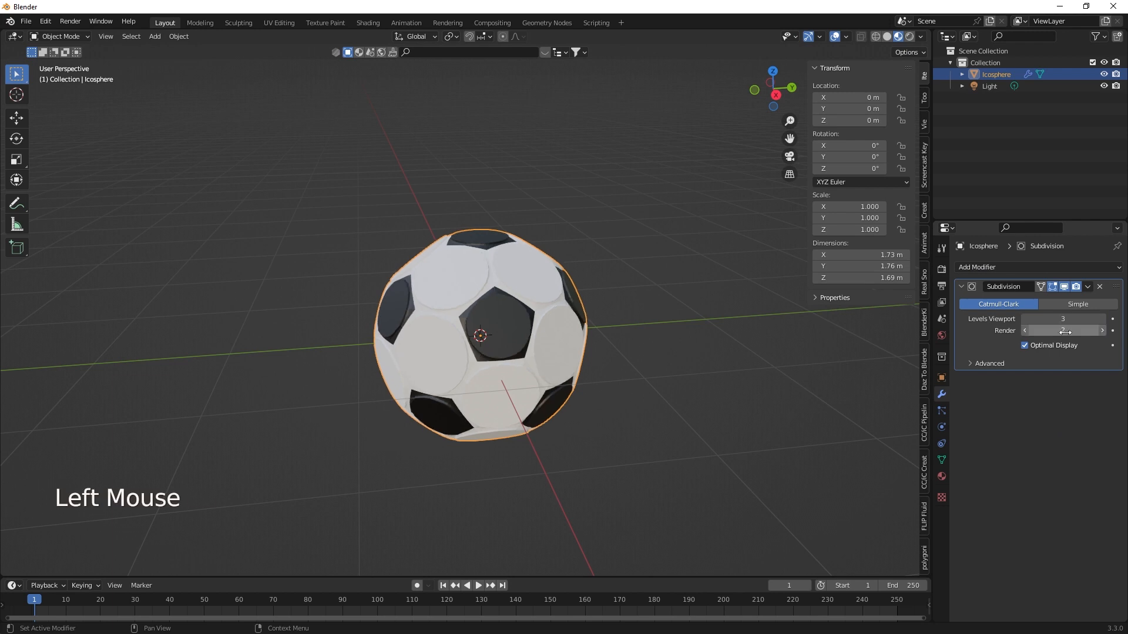
{"action": "double_click", "coordinate": [1064, 332]}
{"action": "type", "text": "3"}
{"action": "key", "text": "Return"}
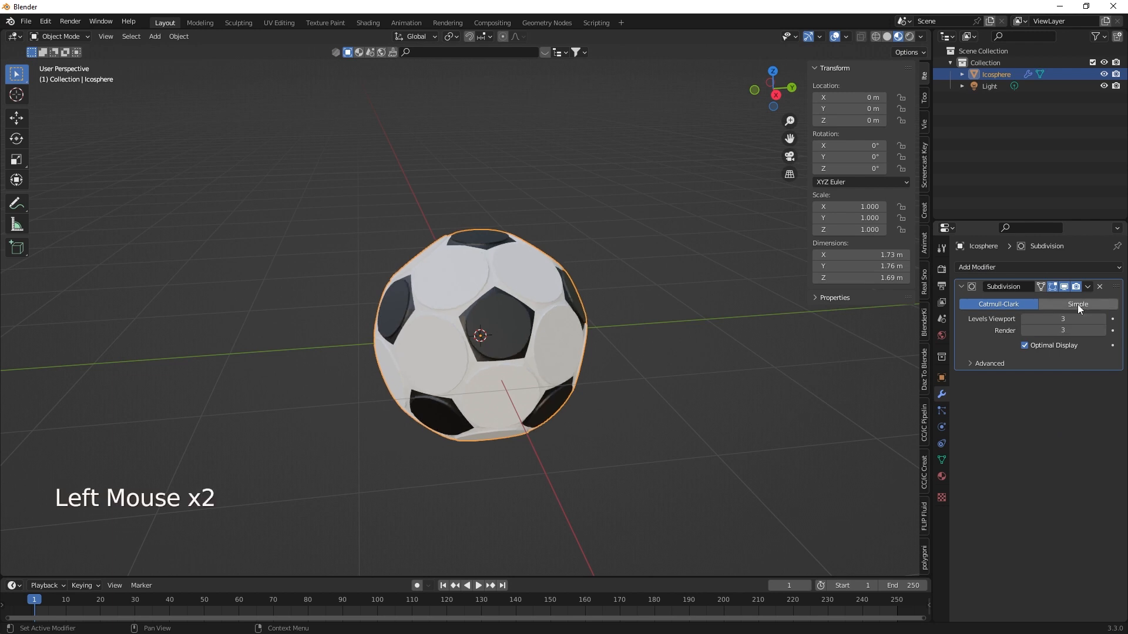
- Compare the Simple and Catmull-Clark subdivision types on the ball and leave the modifier on Simple
{"action": "left_click", "coordinate": [1077, 304]}
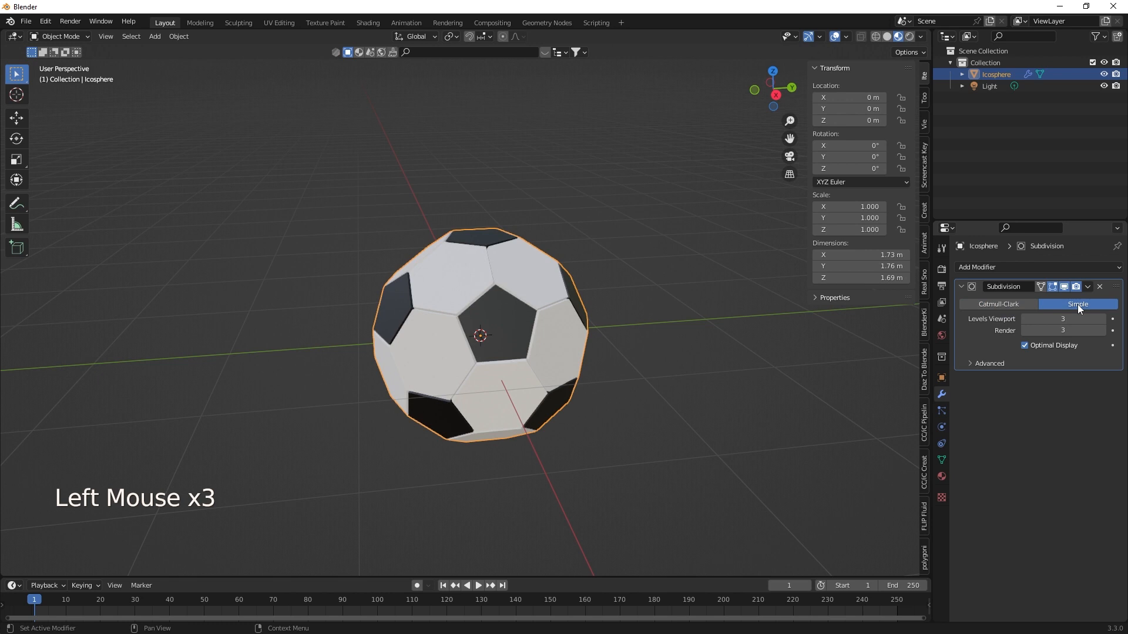
{"action": "left_click", "coordinate": [1006, 305]}
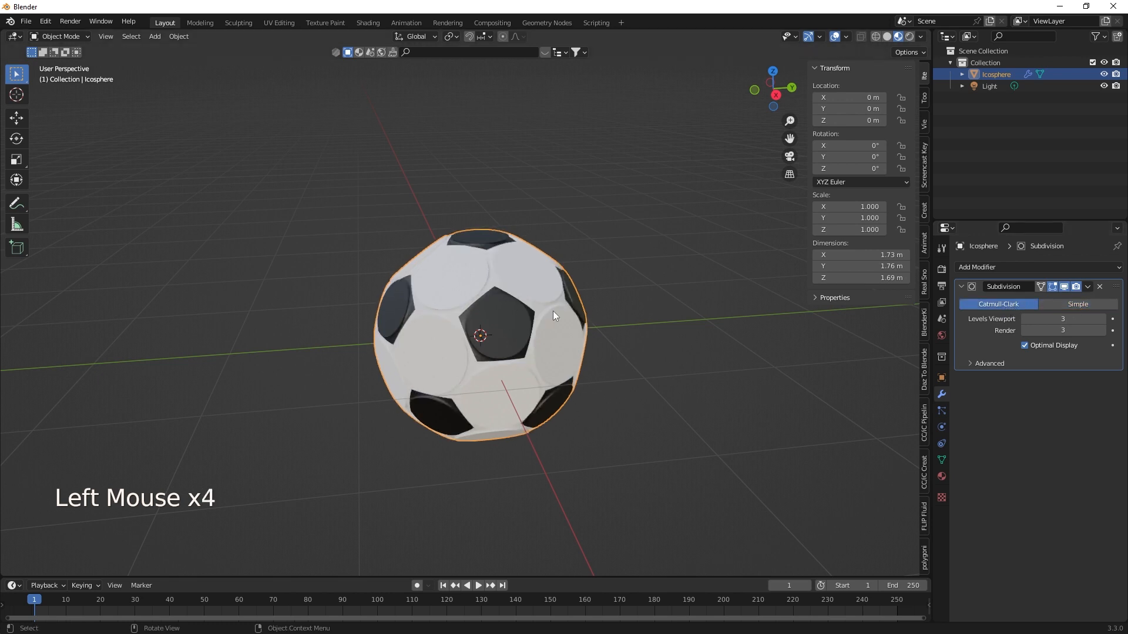
{"action": "left_click", "coordinate": [1080, 305]}
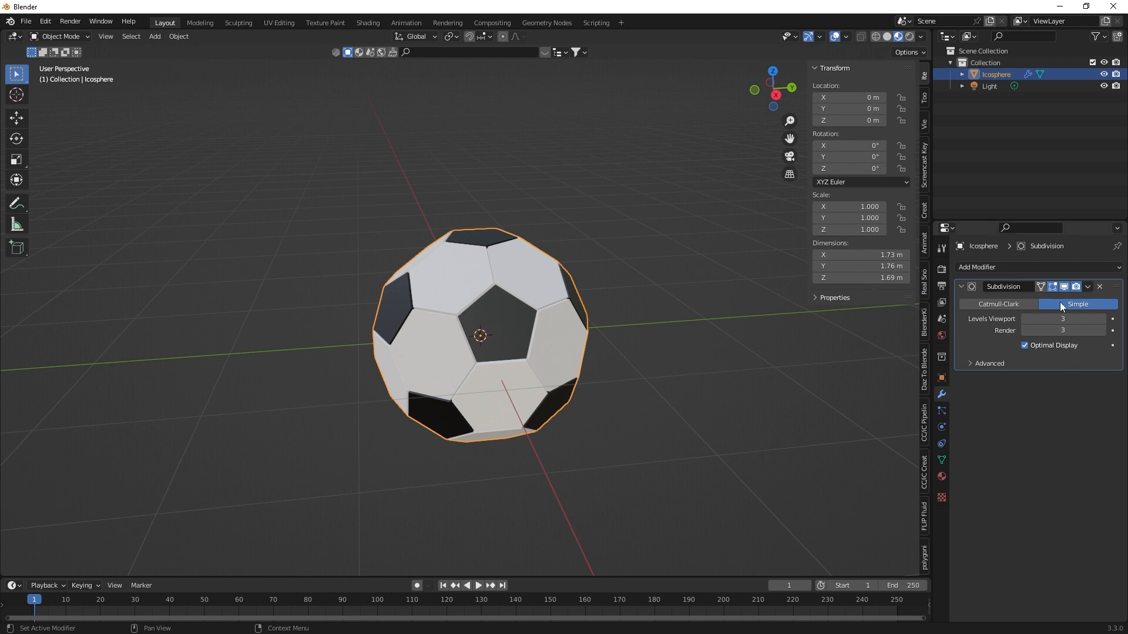
- Add a Cast modifier with a factor of 0.9 to the ball and shade the ball smooth
{"action": "left_click", "coordinate": [1040, 269]}
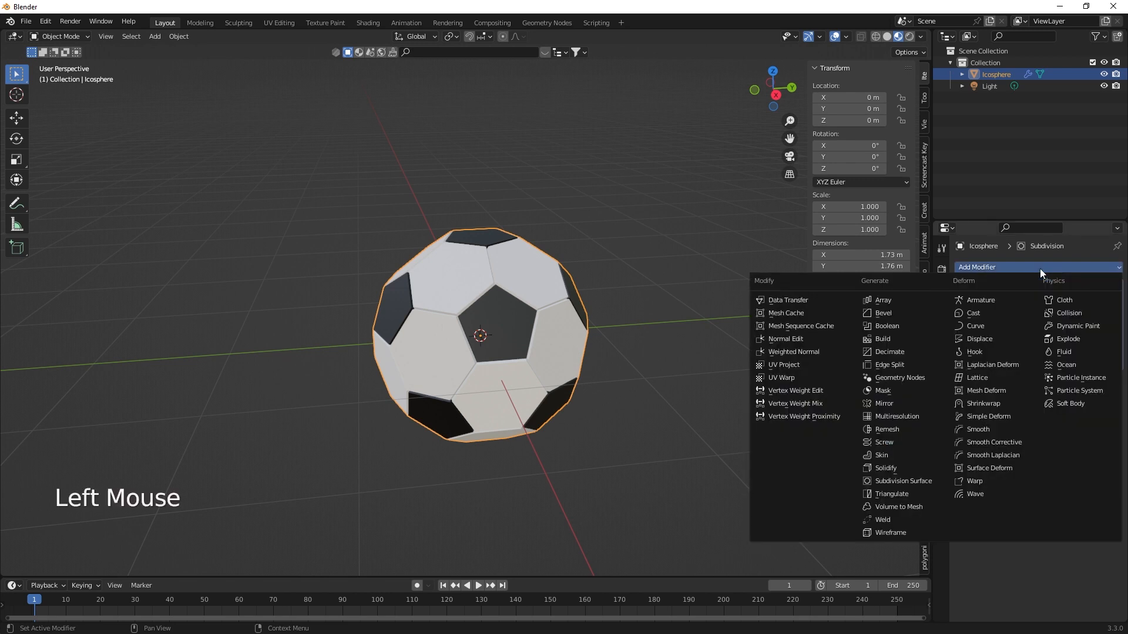
{"action": "left_click", "coordinate": [982, 314]}
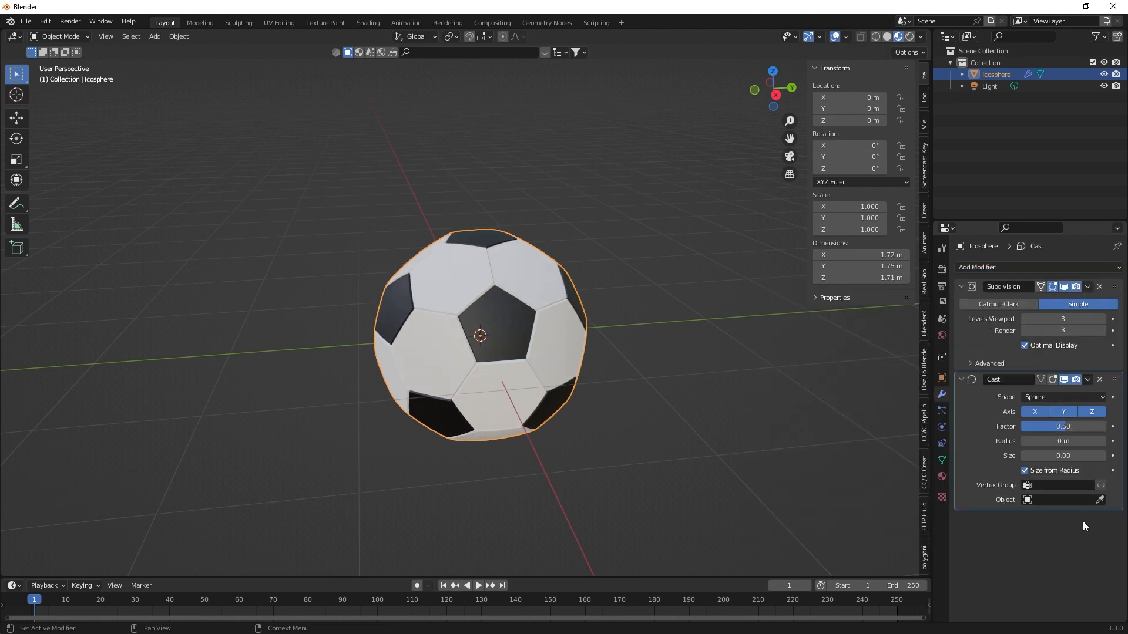
{"action": "left_click", "coordinate": [1066, 427]}
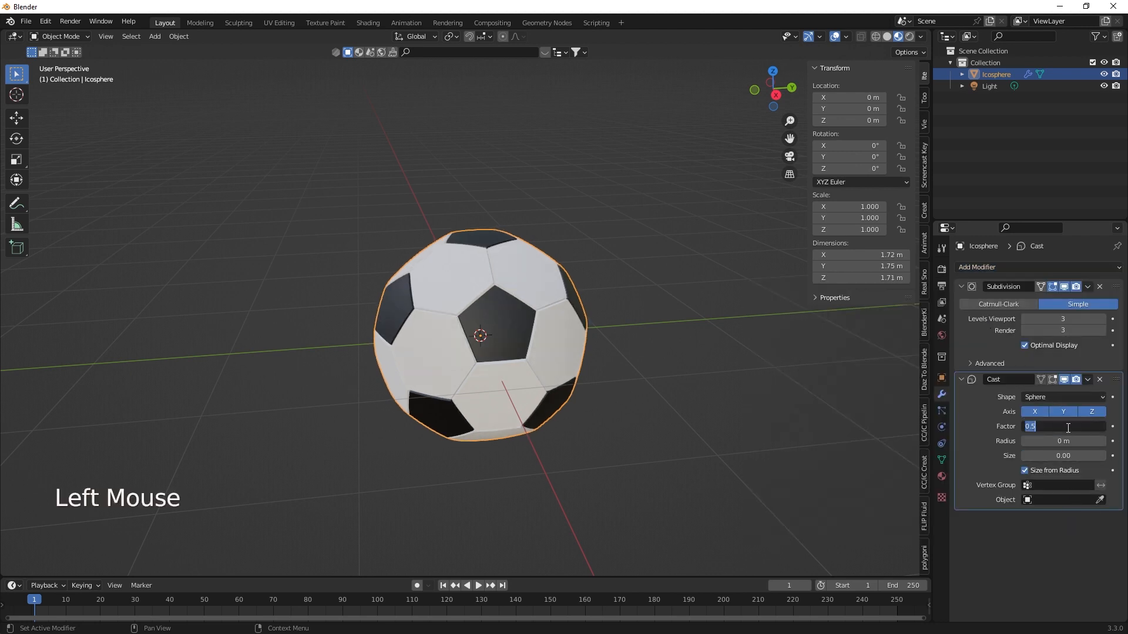
{"action": "type", "text": "0.9"}
{"action": "key", "text": "Return"}
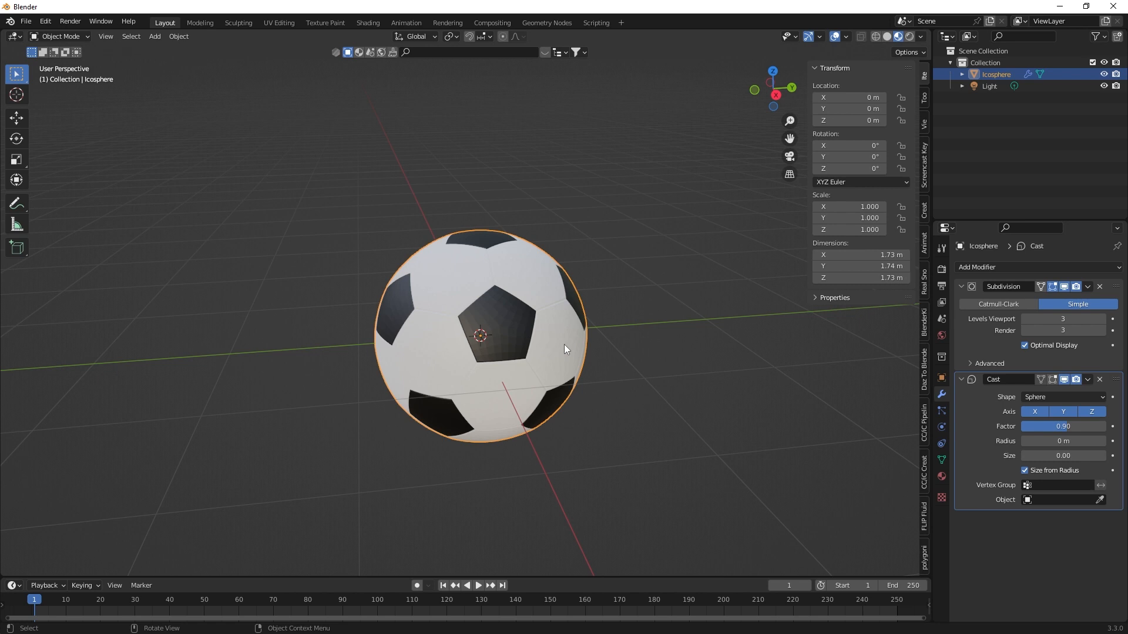
{"action": "right_click", "coordinate": [514, 318]}
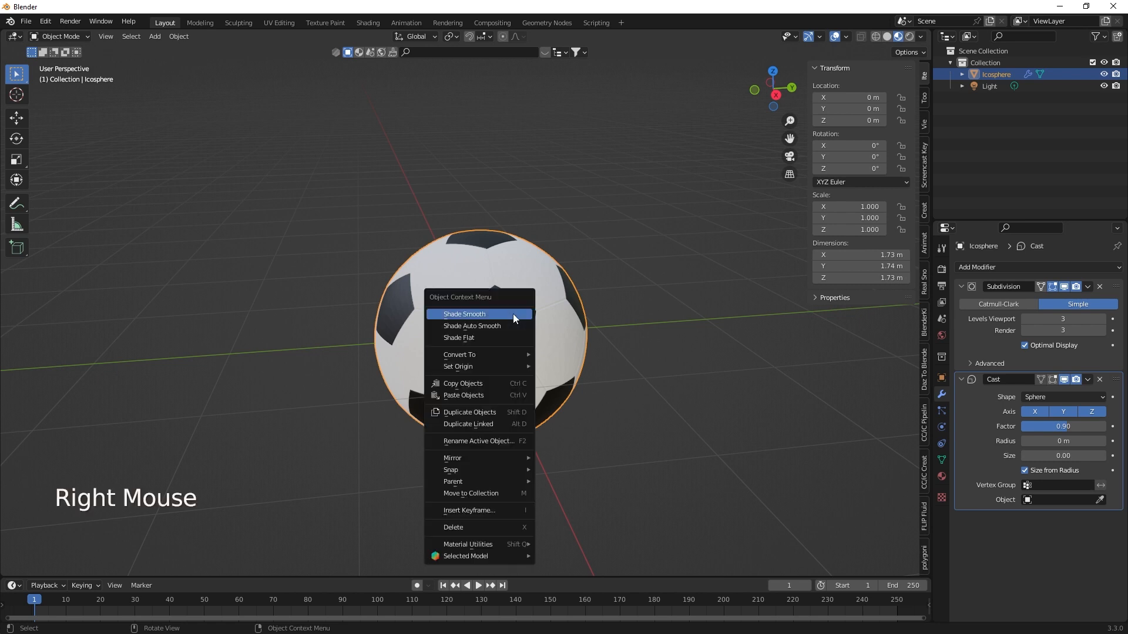
{"action": "left_click", "coordinate": [513, 317]}
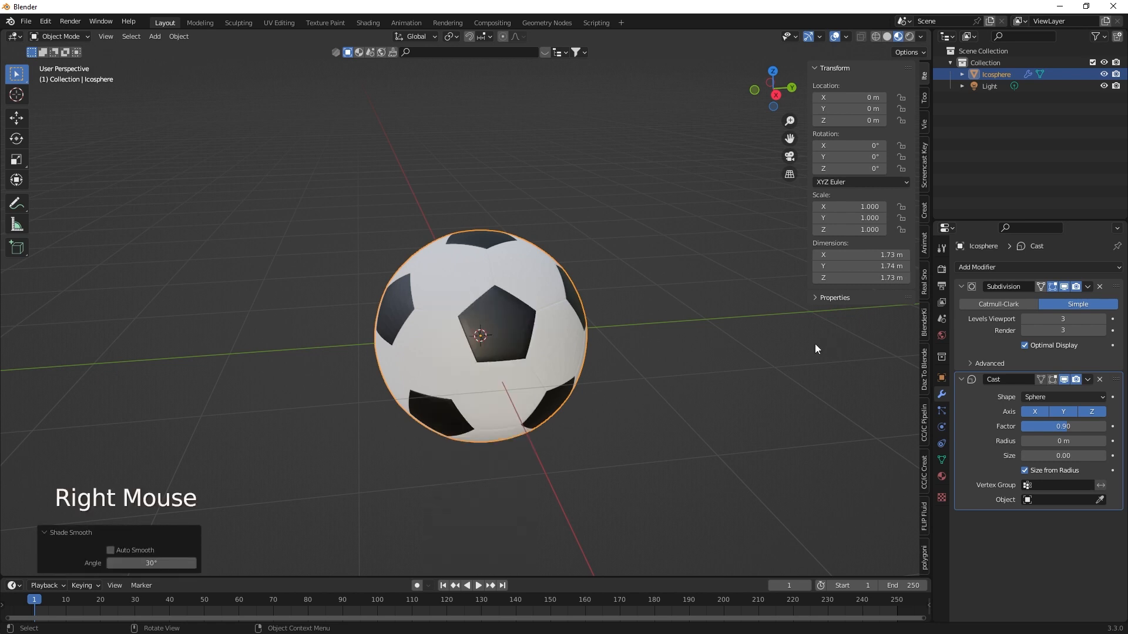
- Change the base color of Material.002 from black to blue and switch the viewport to Rendered shading
{"action": "left_click", "coordinate": [941, 477]}
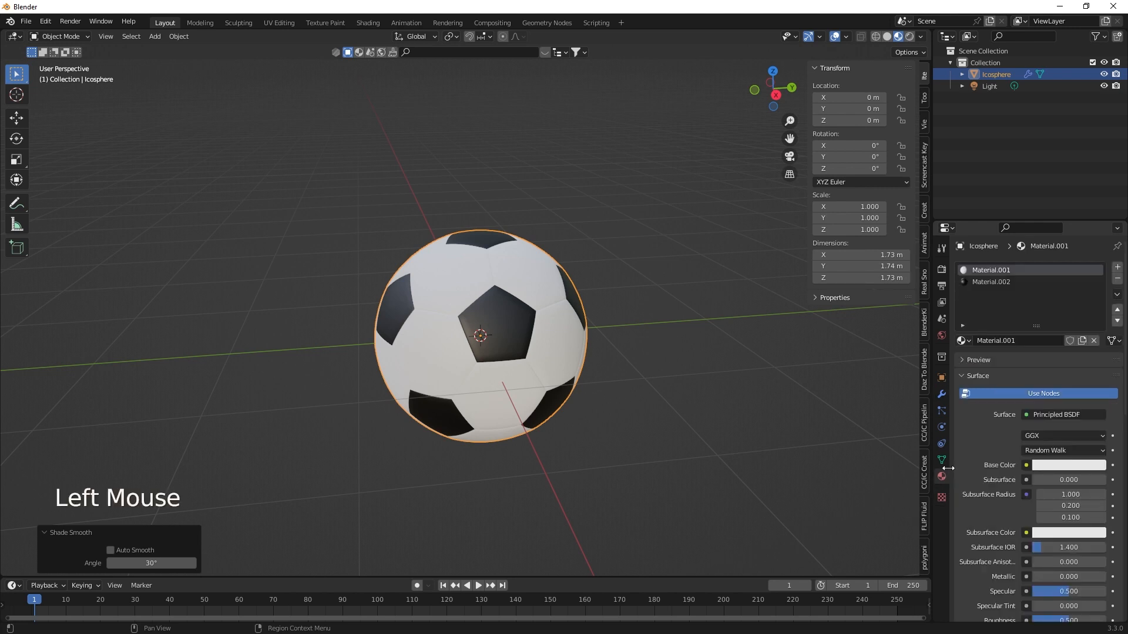
{"action": "left_click", "coordinate": [1004, 284]}
{"action": "left_click", "coordinate": [1067, 463]}
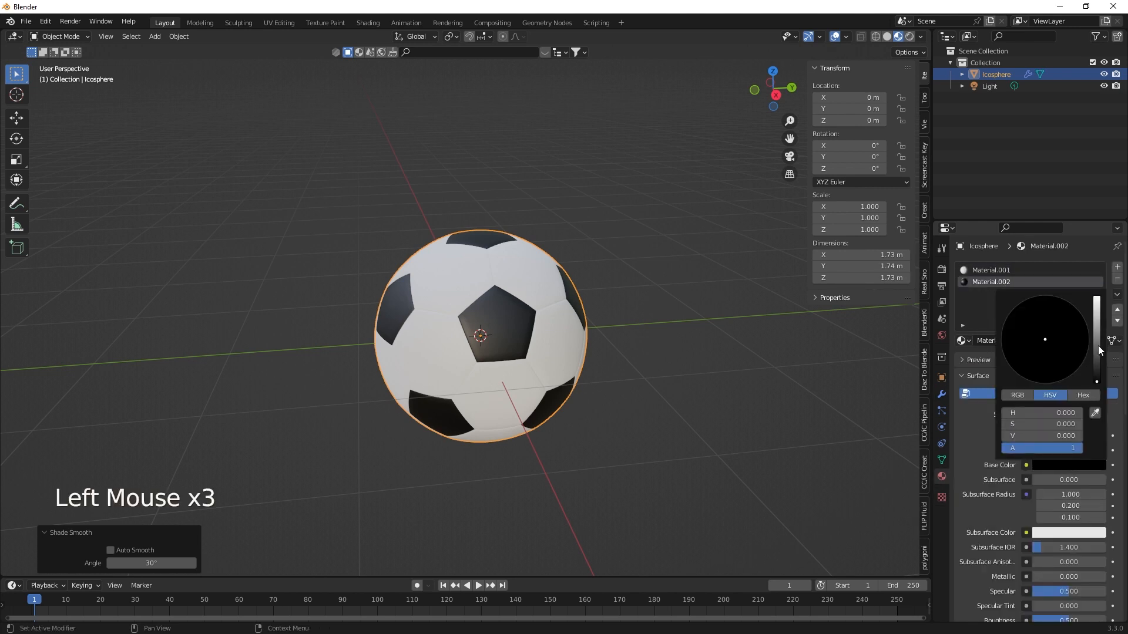
{"action": "mouse_move", "coordinate": [1097, 345]}
{"action": "left_mouse_down"}
{"action": "mouse_move", "coordinate": [1096, 318]}
{"action": "mouse_move", "coordinate": [1062, 380]}
{"action": "mouse_move", "coordinate": [1024, 378]}
{"action": "mouse_move", "coordinate": [1006, 361]}
{"action": "mouse_move", "coordinate": [1075, 312]}
{"action": "mouse_move", "coordinate": [1088, 338]}
{"action": "mouse_move", "coordinate": [1080, 366]}
{"action": "mouse_move", "coordinate": [1085, 323]}
{"action": "left_mouse_up"}
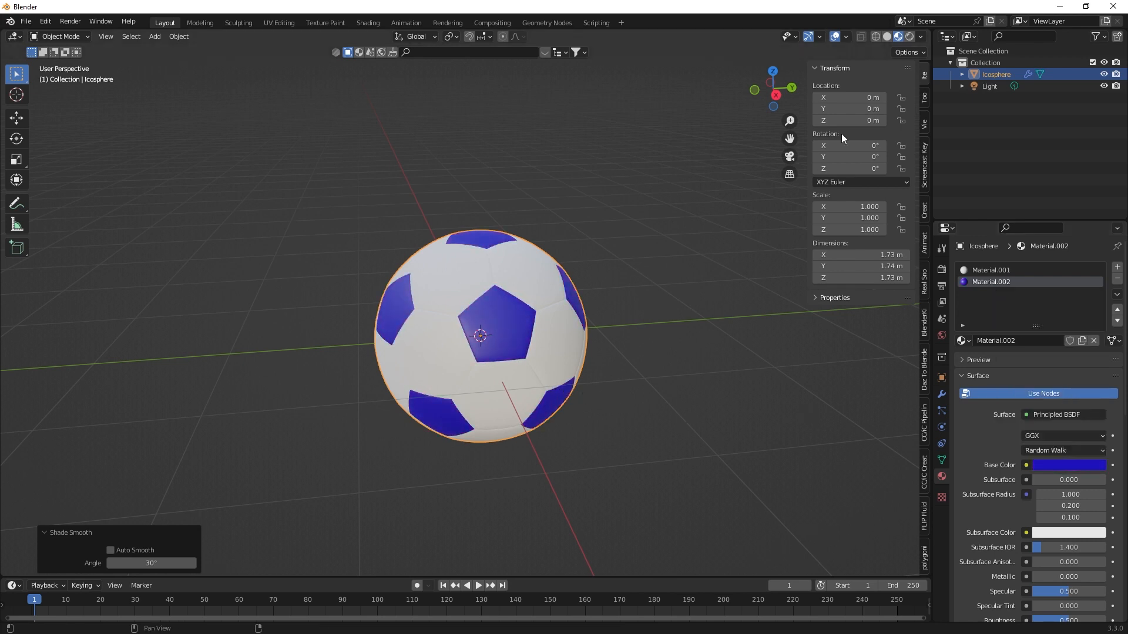
{"action": "left_click", "coordinate": [910, 37]}
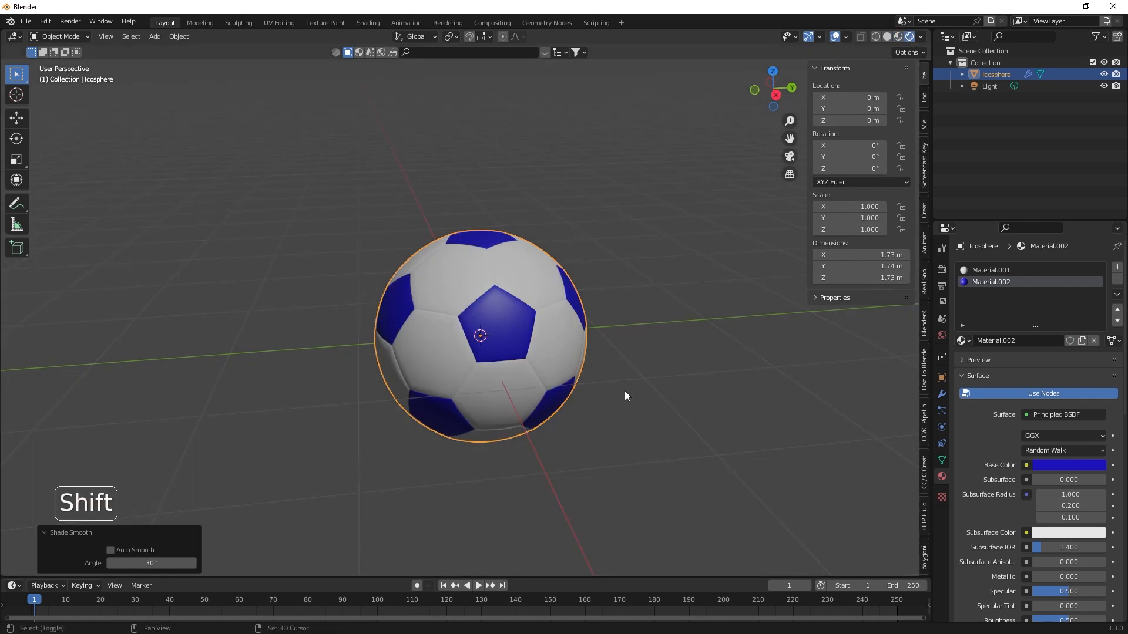
- Add a plane under the ball and raise the ball about 0.68 m along the Z axis
{"action": "key", "text": "shift+a"}
{"action": "left_click", "coordinate": [682, 390]}
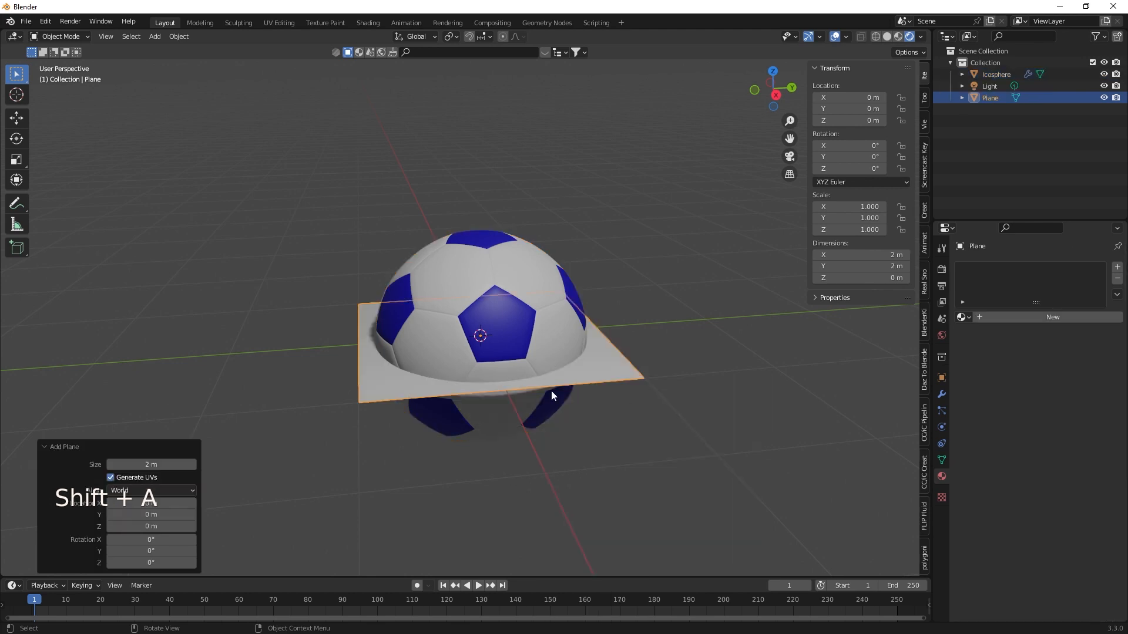
{"action": "left_click", "coordinate": [526, 316]}
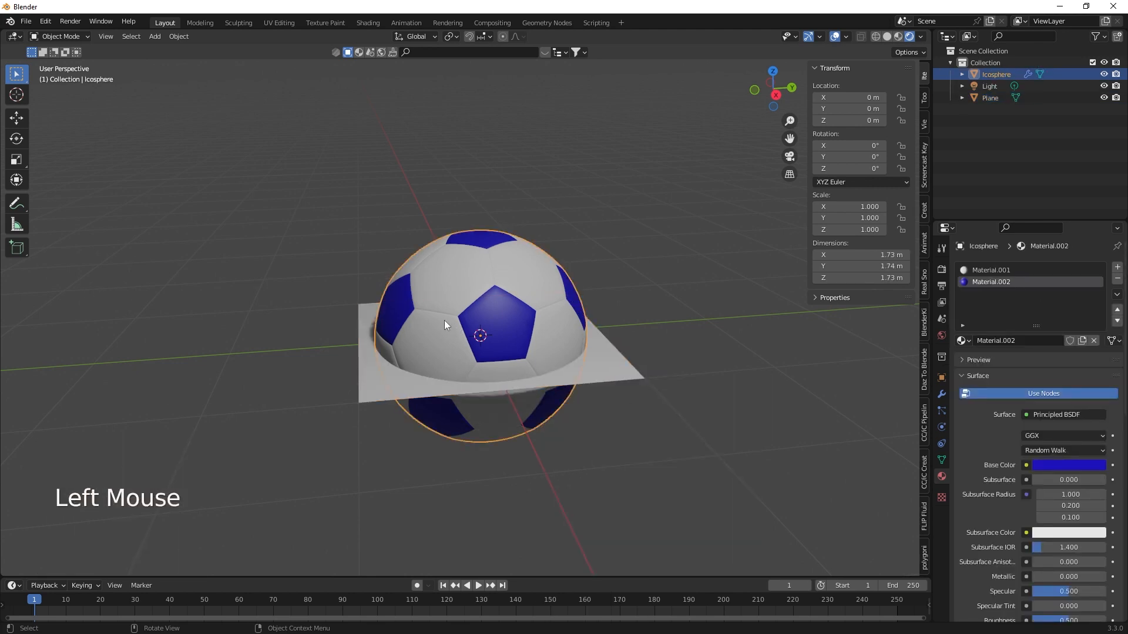
{"action": "key", "text": "g"}
{"action": "key", "text": "z"}
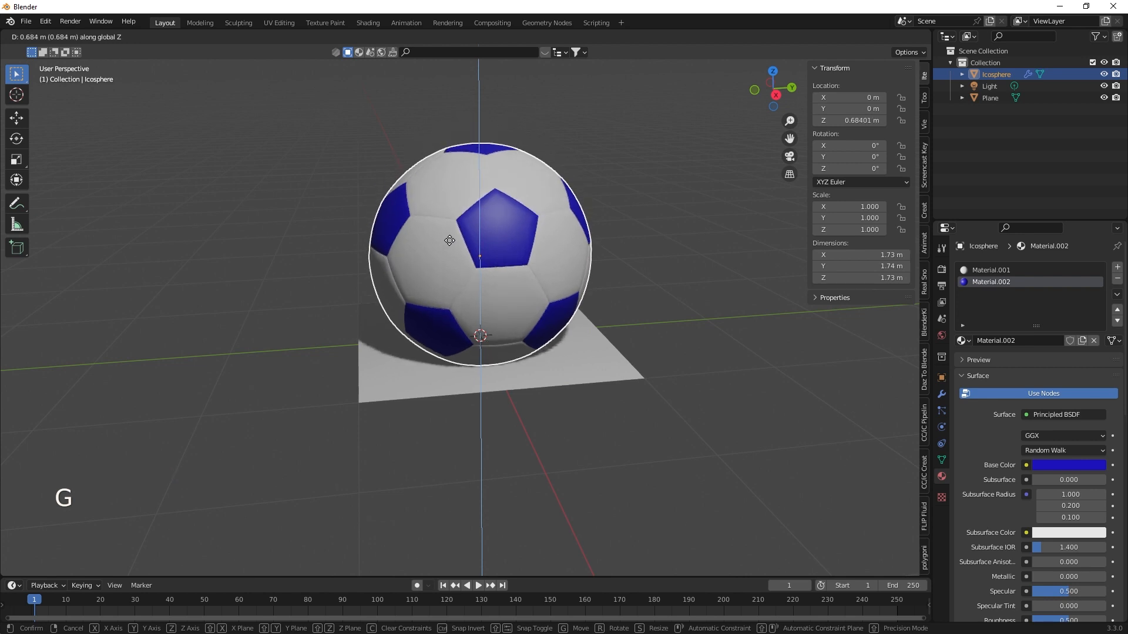
{"action": "left_click", "coordinate": [450, 241]}
- Switch the scene's render engine from Eevee to Cycles
{"action": "left_click", "coordinate": [941, 270]}
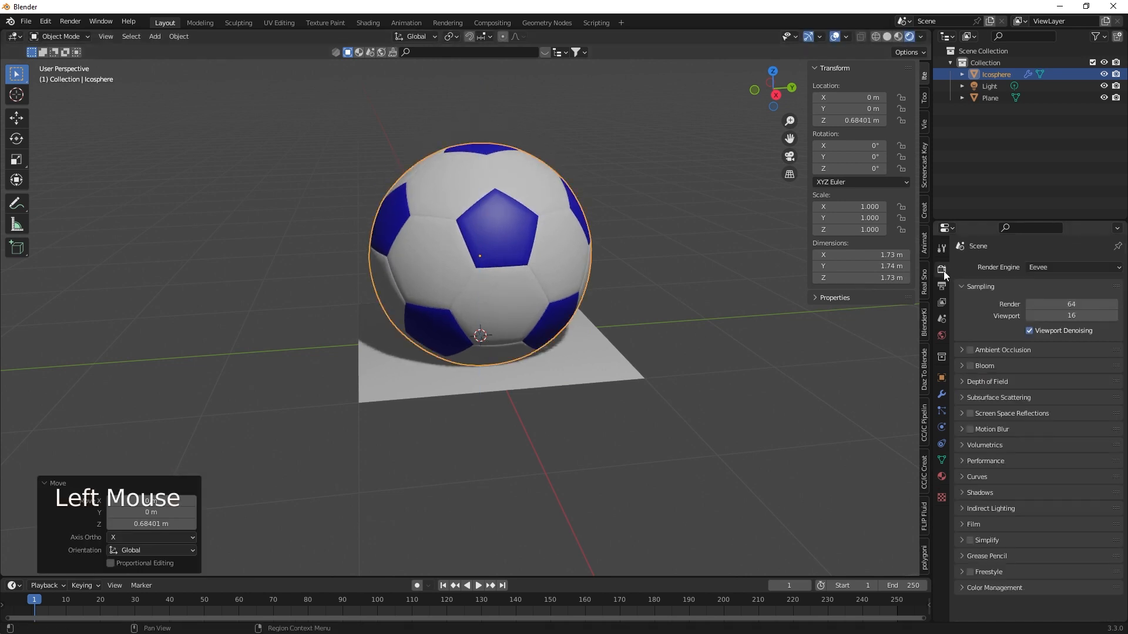
{"action": "left_click", "coordinate": [1046, 268]}
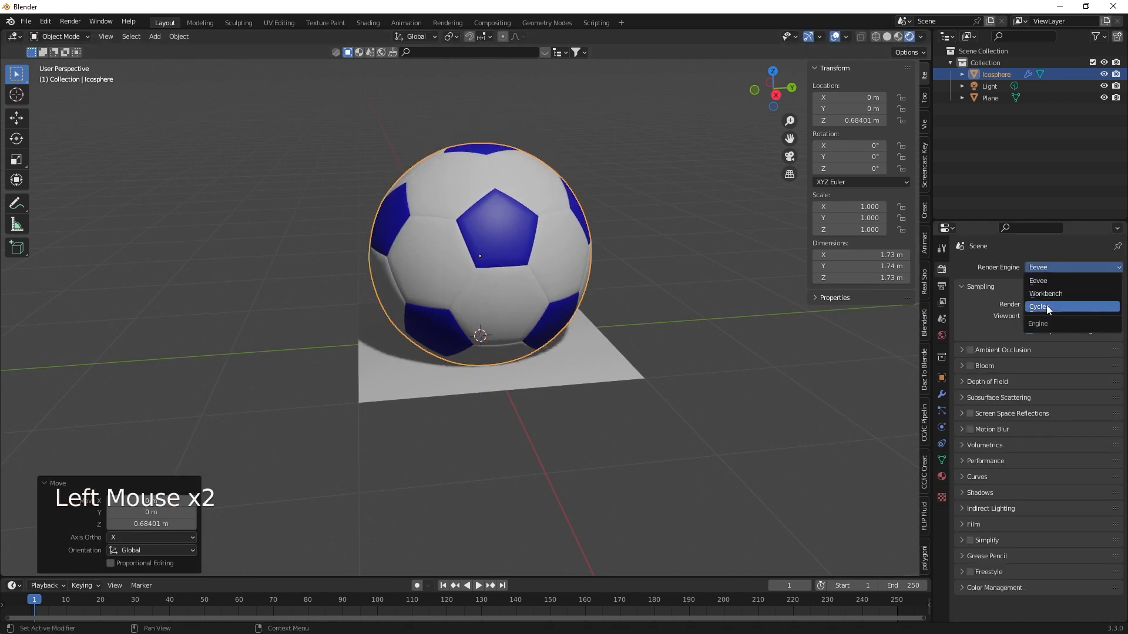
{"action": "left_click", "coordinate": [1047, 307]}
- Scale up the plane under the ball uniformly by a factor of about 3.44
{"action": "left_click", "coordinate": [607, 374]}
{"action": "key", "text": "s"}
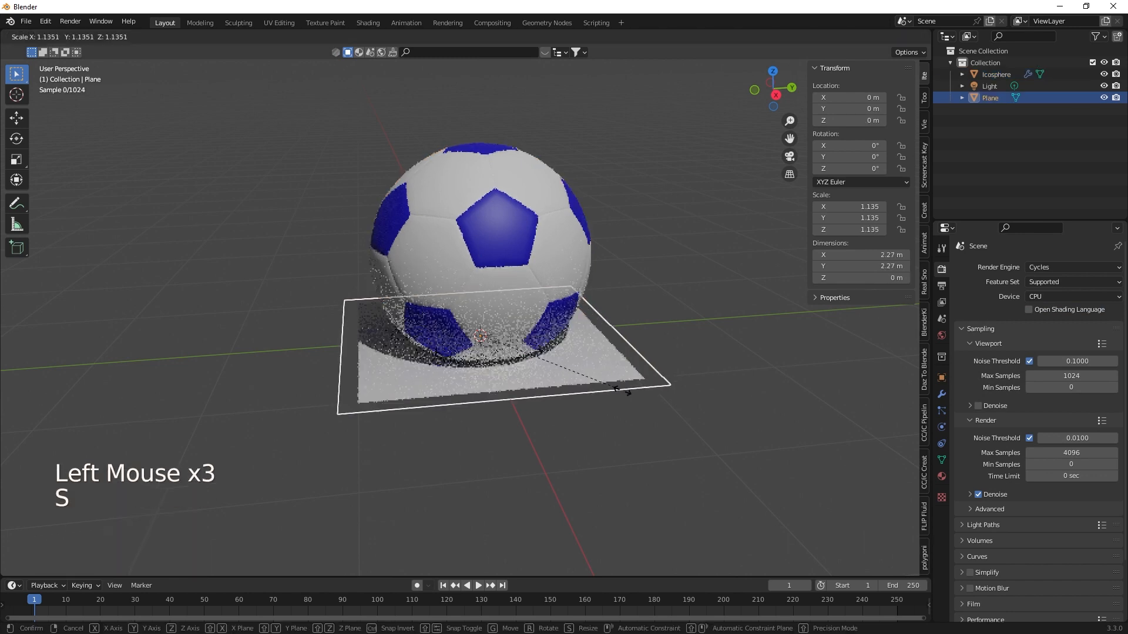
{"action": "left_click", "coordinate": [908, 431]}
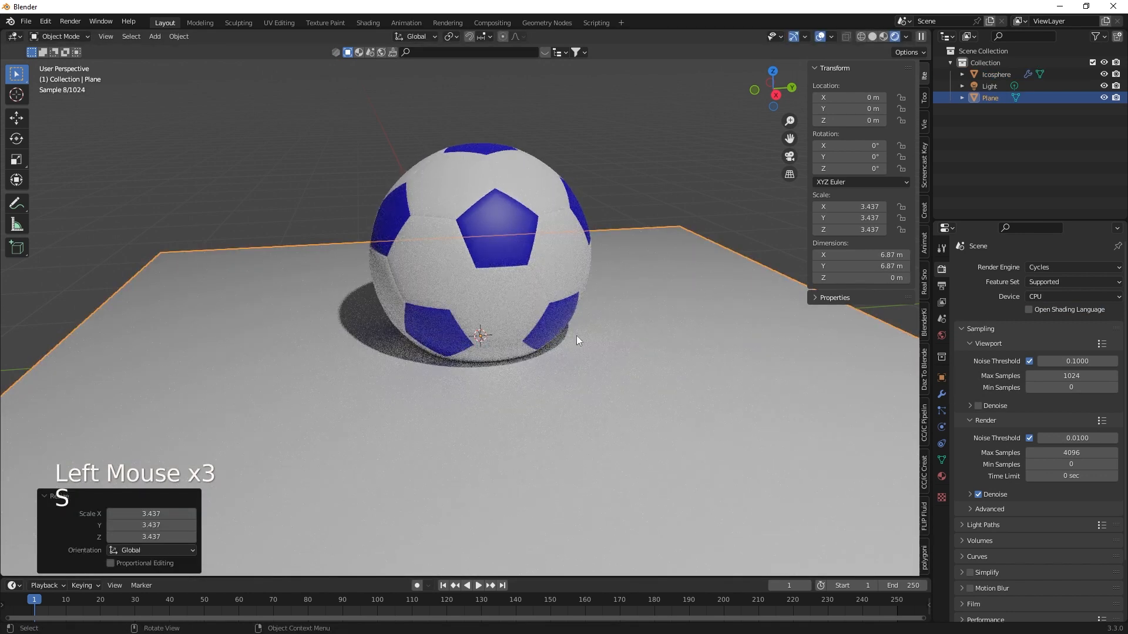
- Set the world background strength to 0.5
{"action": "left_click", "coordinate": [941, 476]}
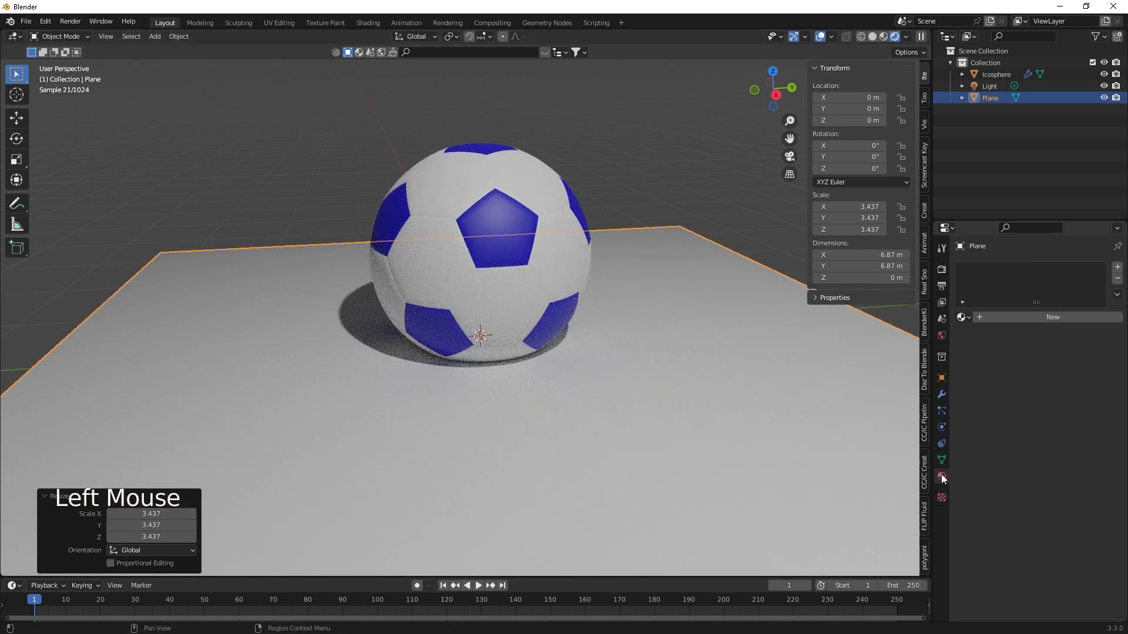
{"action": "left_click", "coordinate": [942, 337]}
{"action": "double_click", "coordinate": [1037, 355]}
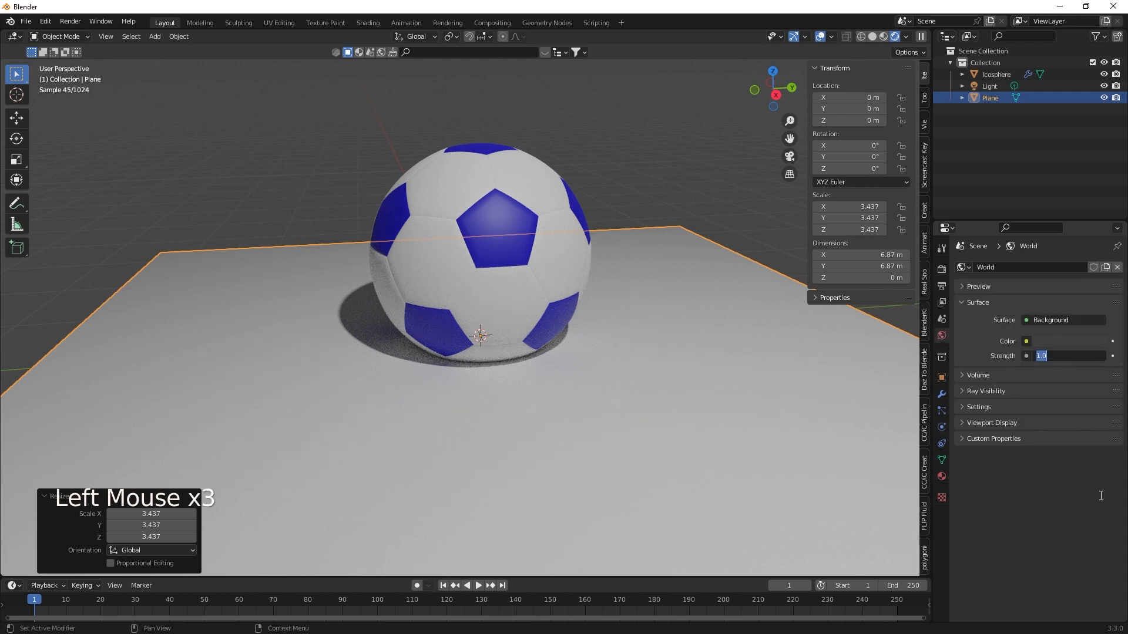
{"action": "type", "text": ".5"}
{"action": "key", "text": "Return"}
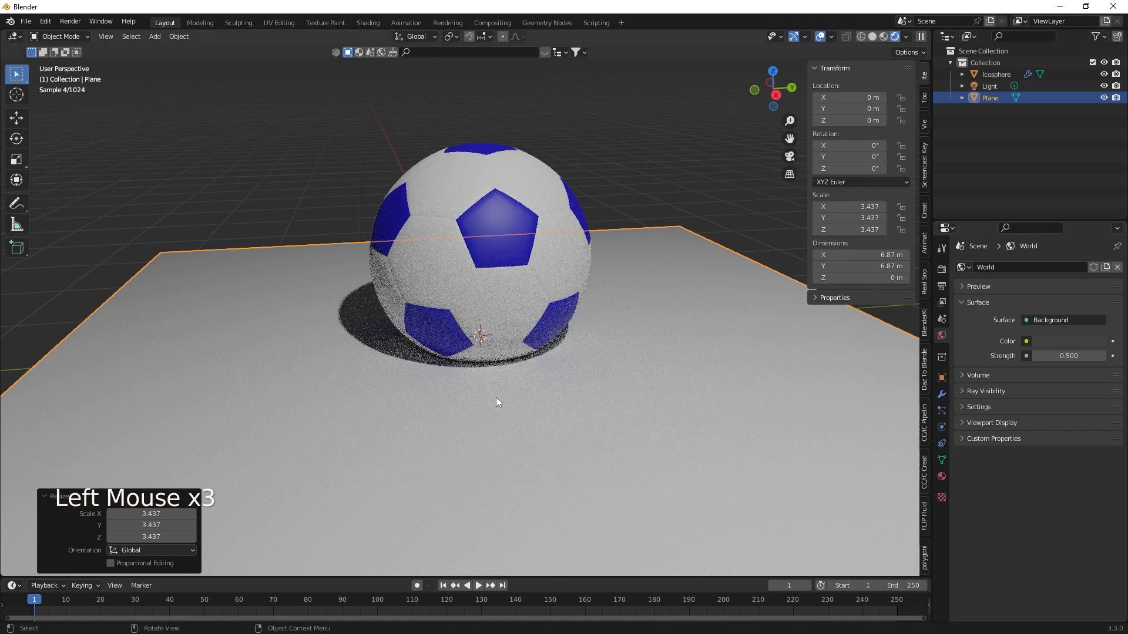
- Examine the rendered ball and its shadow more closely from another side, and select the ball
{"action": "middle_click_drag", "start_coordinate": [564, 353], "coordinate": [576, 382], "text": "shift"}
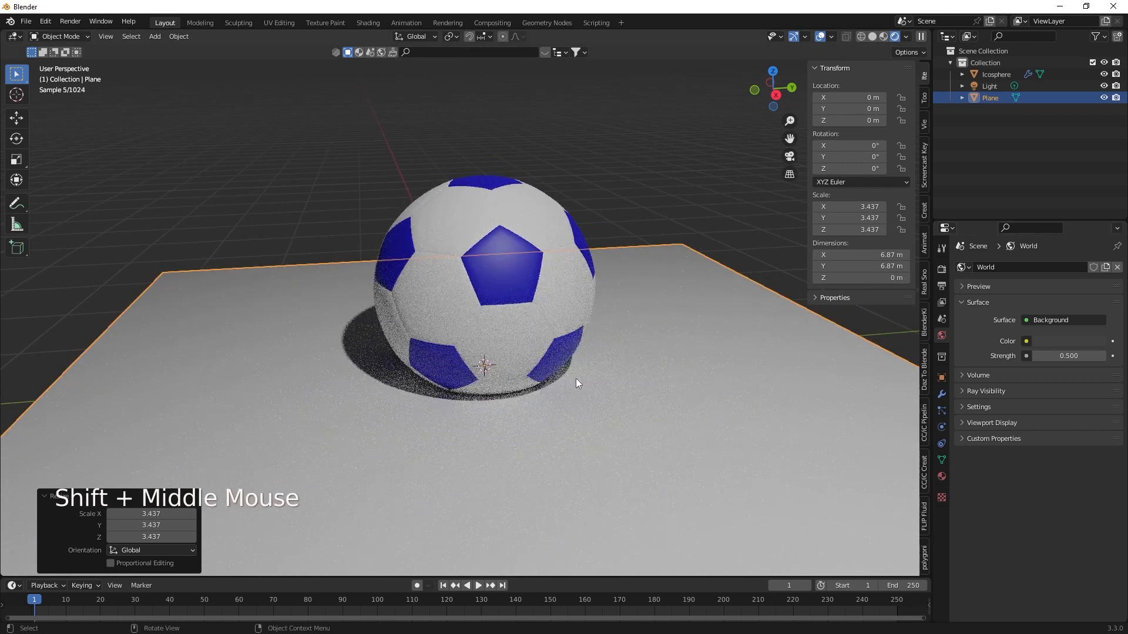
{"action": "scroll", "coordinate": [497, 253], "scroll_direction": "up", "scroll_amount": 1}
{"action": "middle_click_drag", "start_coordinate": [488, 263], "coordinate": [455, 324]}
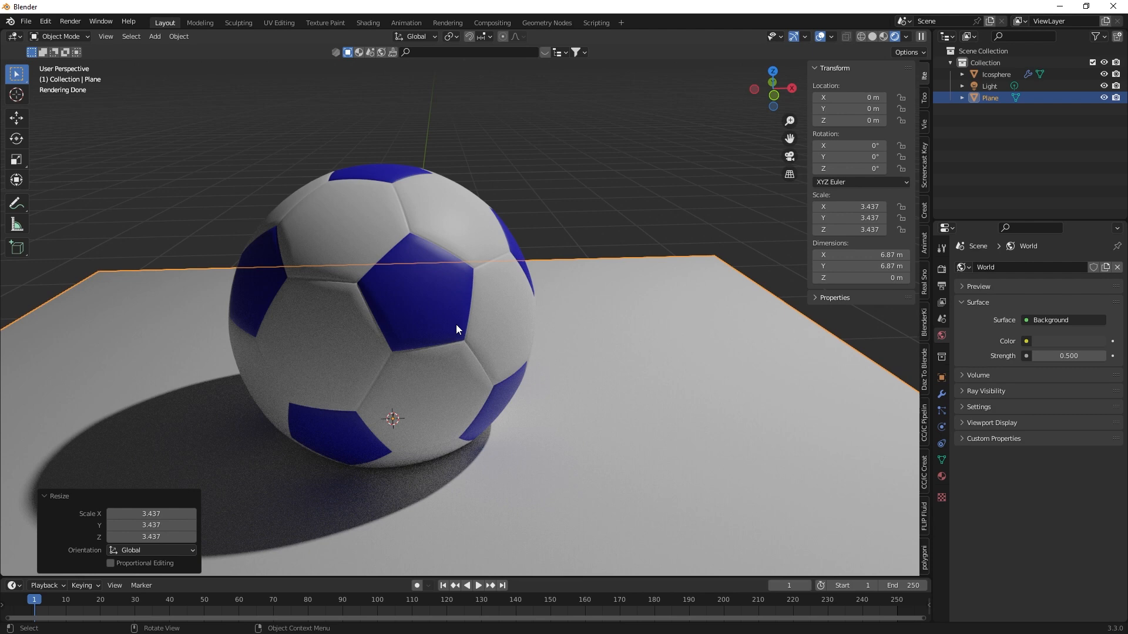
{"action": "left_click", "coordinate": [455, 321]}
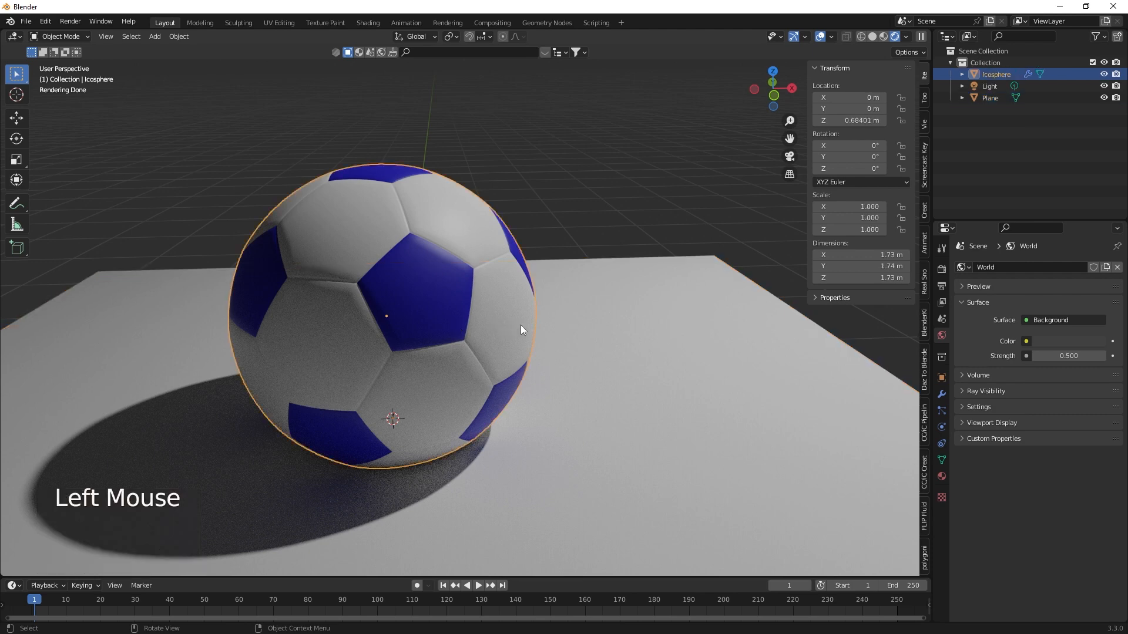